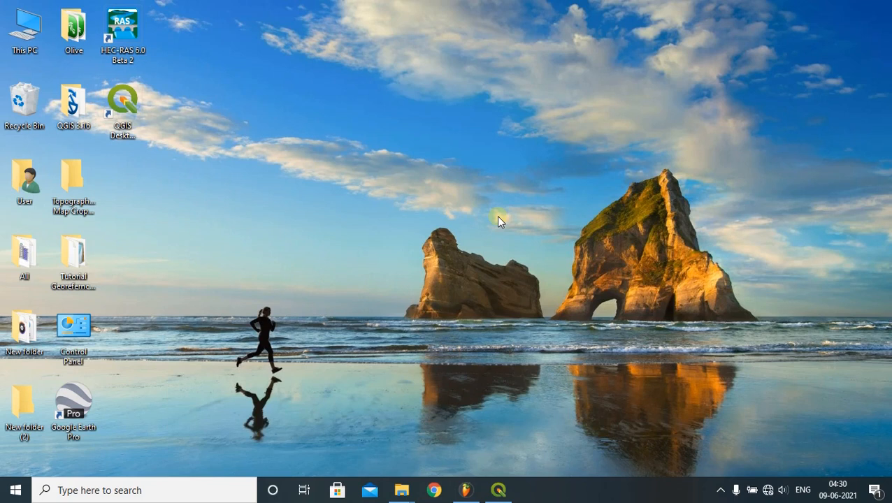
# Switch to QGIS and add the nf-45-03-UTM raster from the Reffered Toposheet folder to the project
pyautogui.click(502, 489)
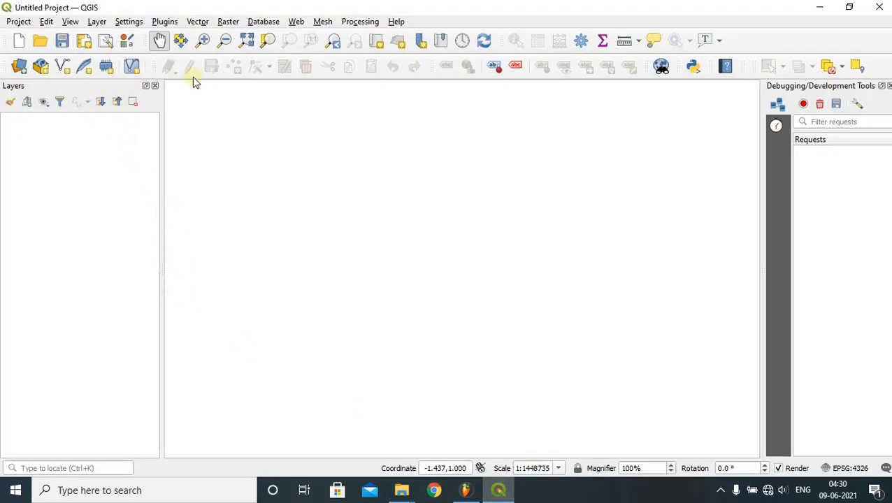
pyautogui.click(98, 23)
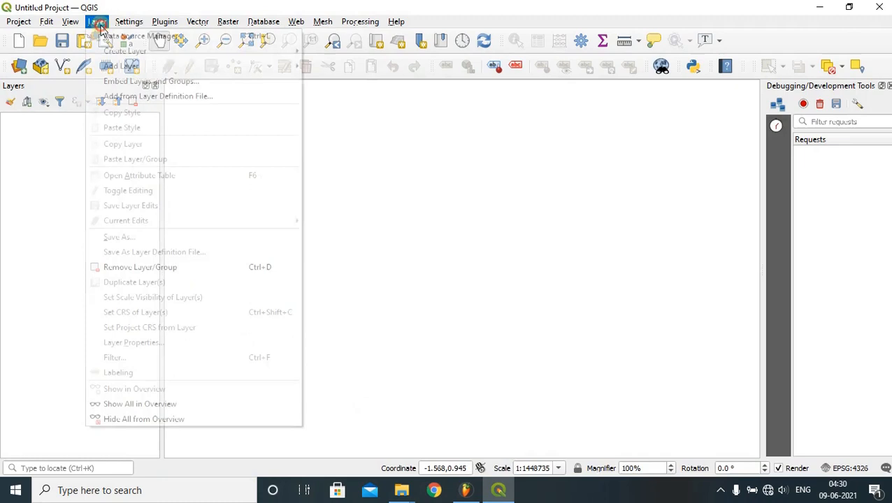
pyautogui.moveTo(137, 70)
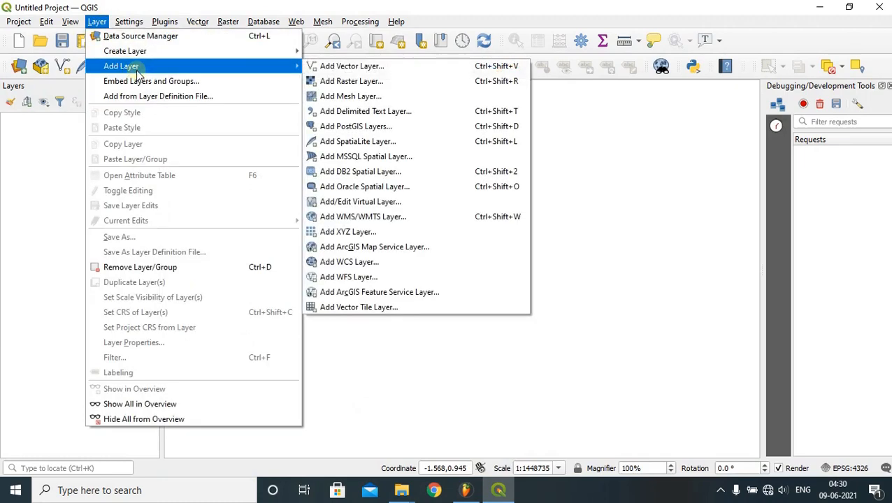
pyautogui.click(362, 81)
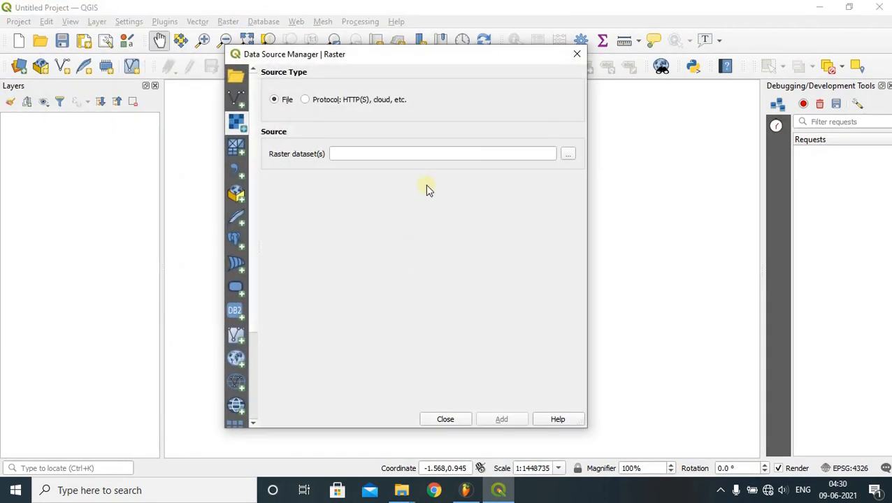
pyautogui.click(576, 155)
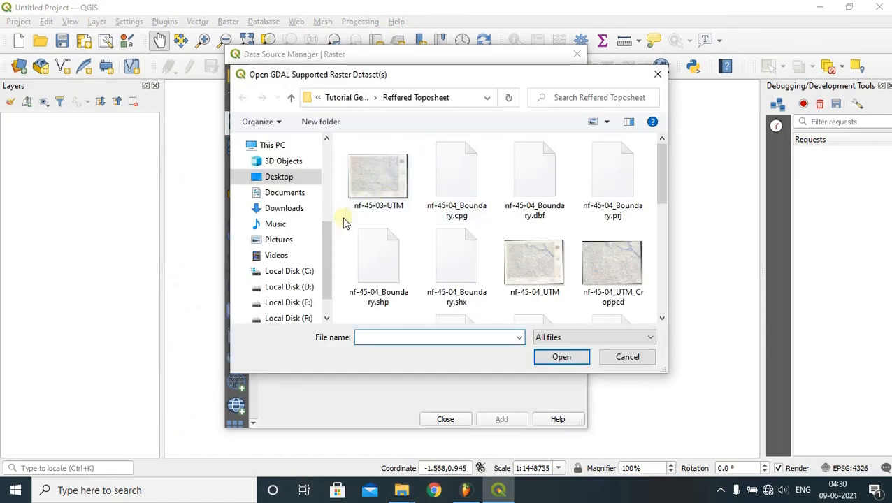
pyautogui.click(381, 186)
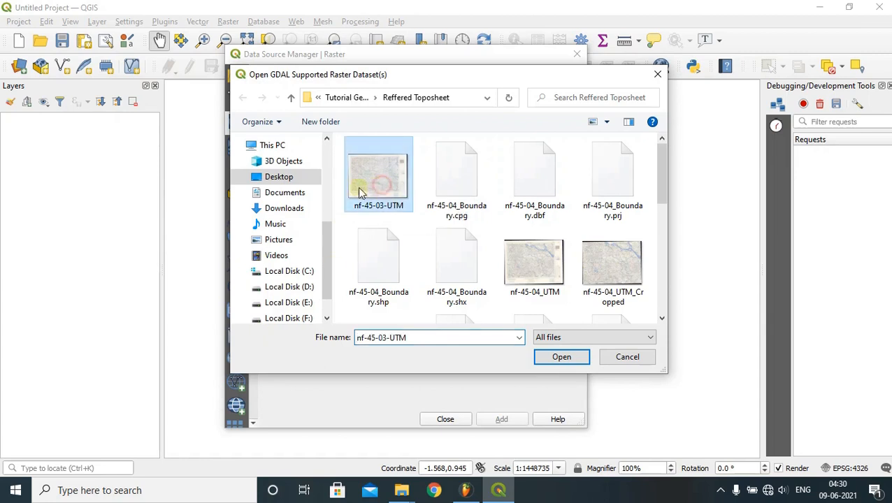
pyautogui.click(563, 359)
pyautogui.click(500, 422)
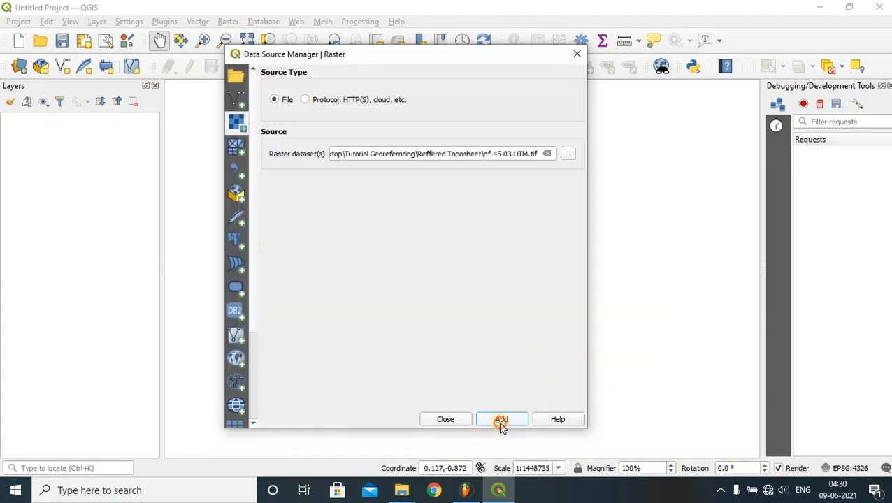
pyautogui.click(446, 419)
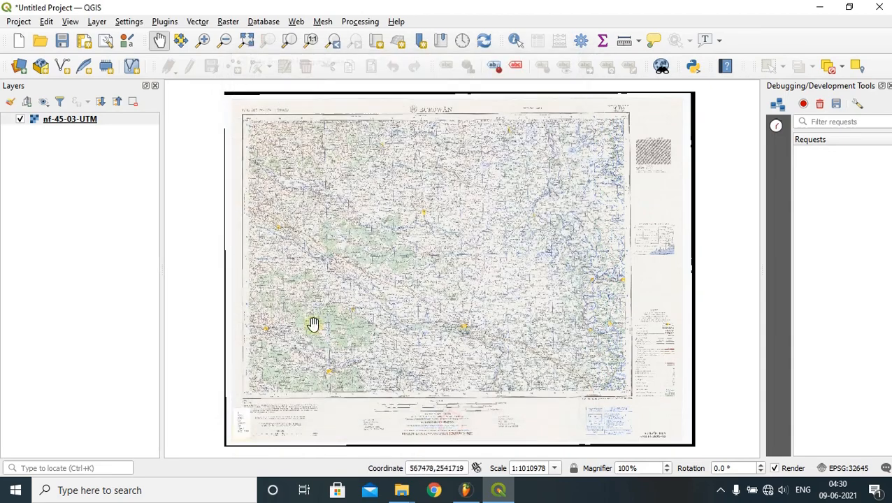
# Check the coordinate reference system assigned to the nf-45-03-UTM layer and inspect the map sheet's northwest corner
pyautogui.rightClick(70, 120)
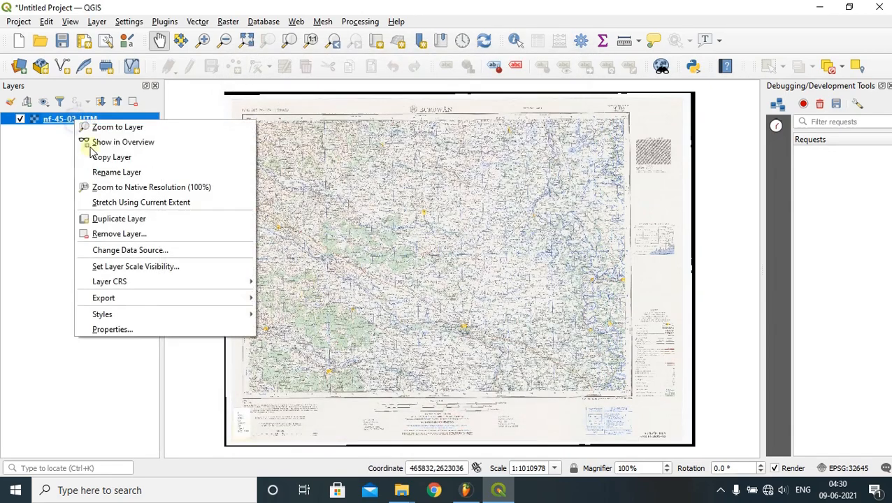
pyautogui.click(129, 333)
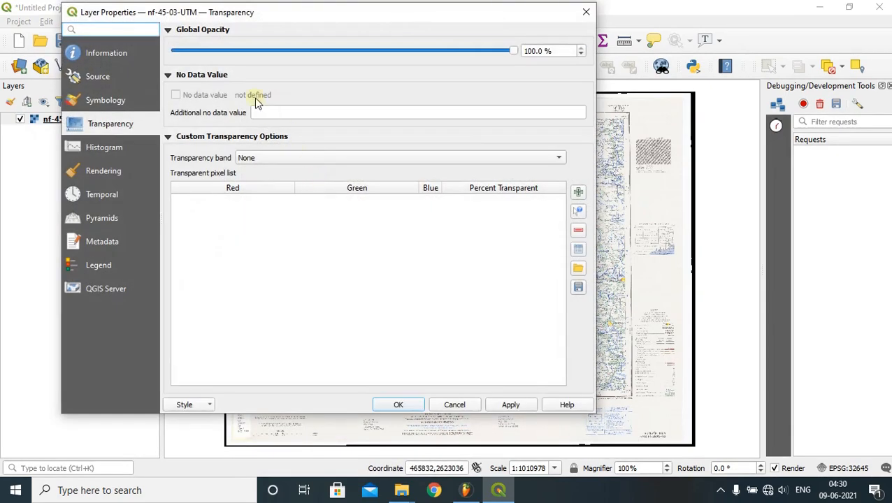
pyautogui.click(92, 76)
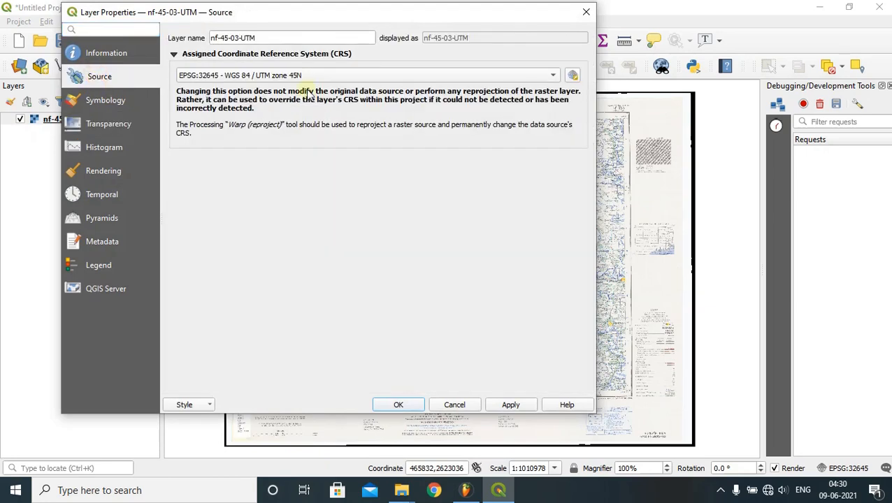
pyautogui.click(586, 12)
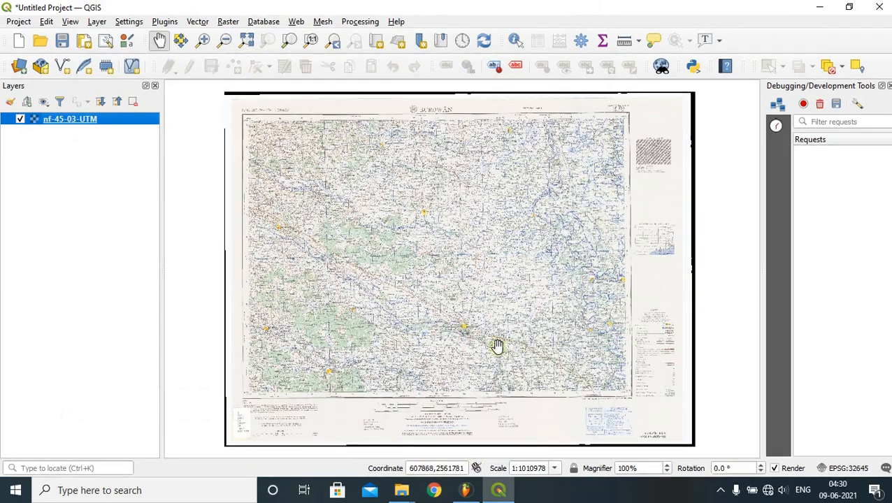
pyautogui.moveTo(379, 254); pyautogui.dragTo(416, 275)
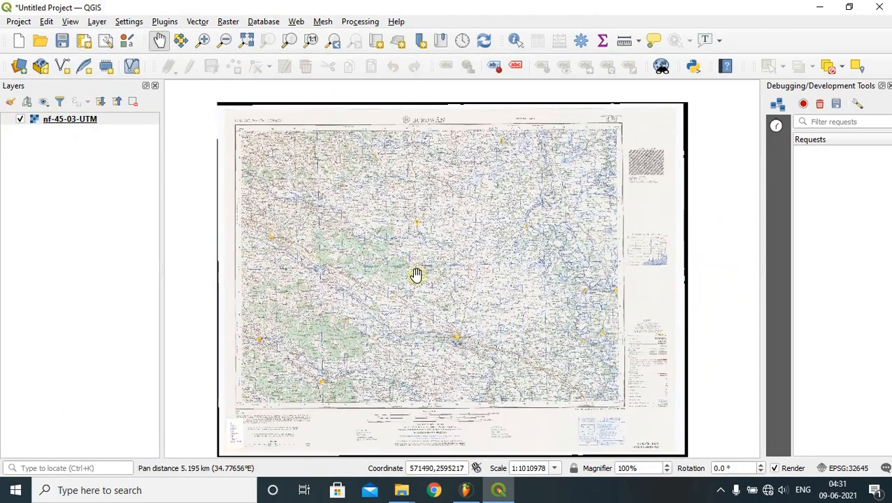
pyautogui.scroll(5, 233, 137)
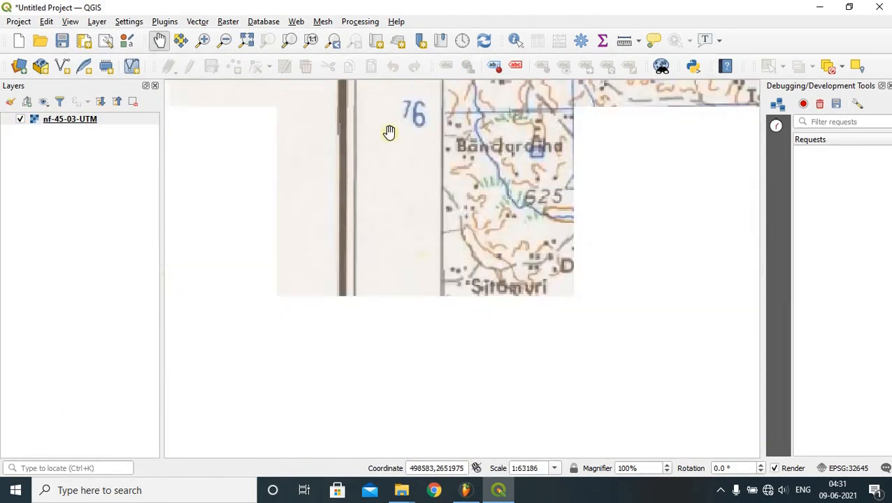
pyautogui.scroll(-1, 418, 100)
pyautogui.moveTo(418, 100); pyautogui.dragTo(353, 181)
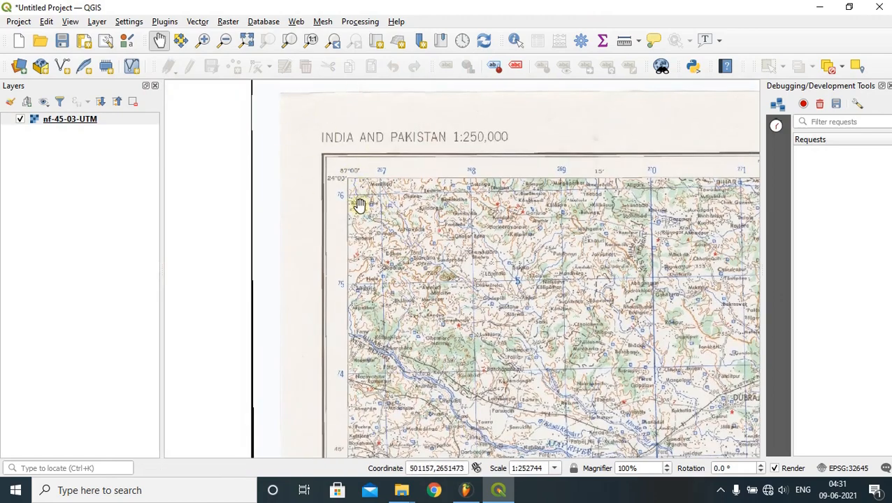
pyautogui.scroll(1, 392, 220)
pyautogui.moveTo(415, 243); pyautogui.dragTo(324, 207)
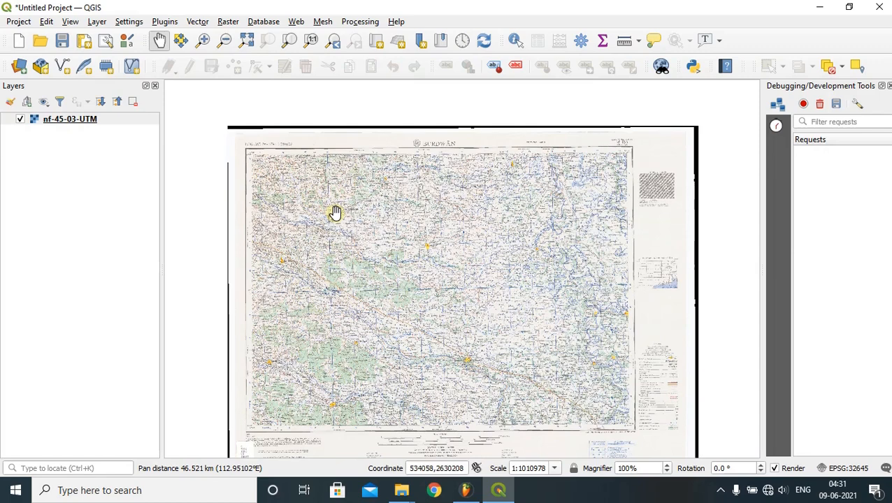
# Start a new shapefile layer saved as nf-45-03-boundary in the Reffered Toposheet folder
pyautogui.click(63, 67)
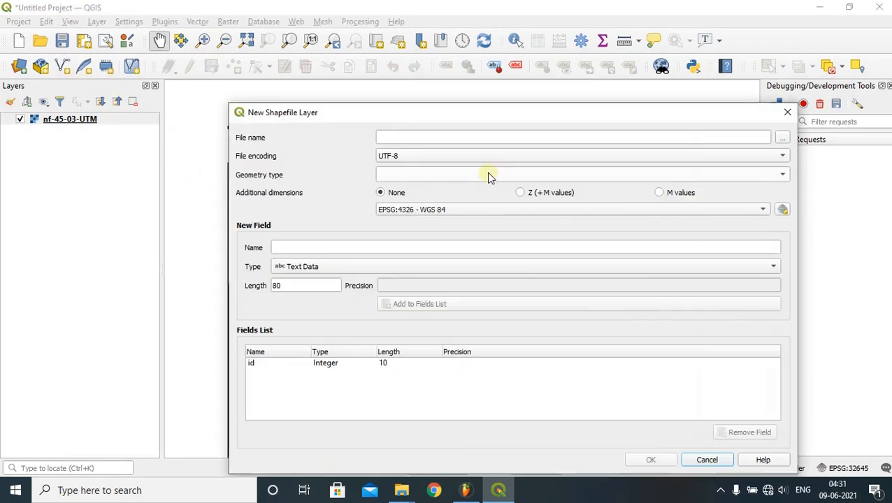
pyautogui.moveTo(412, 117); pyautogui.dragTo(372, 76)
pyautogui.click(742, 96)
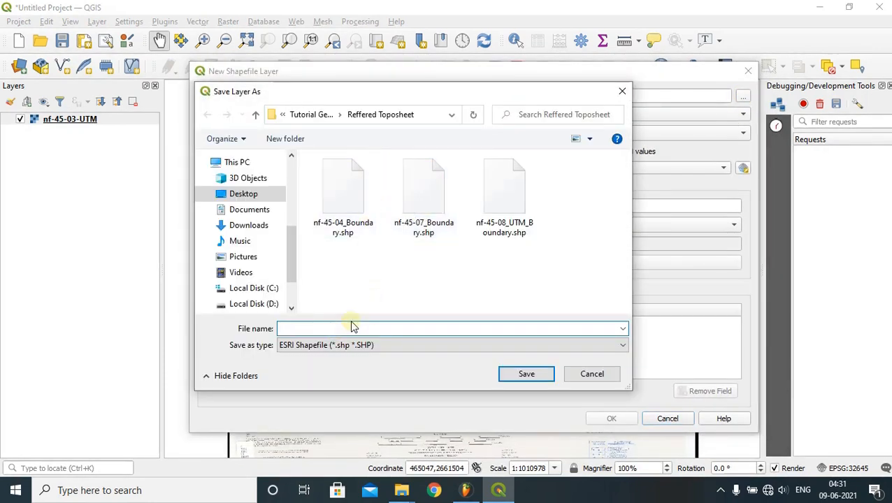
pyautogui.write('nf-45')
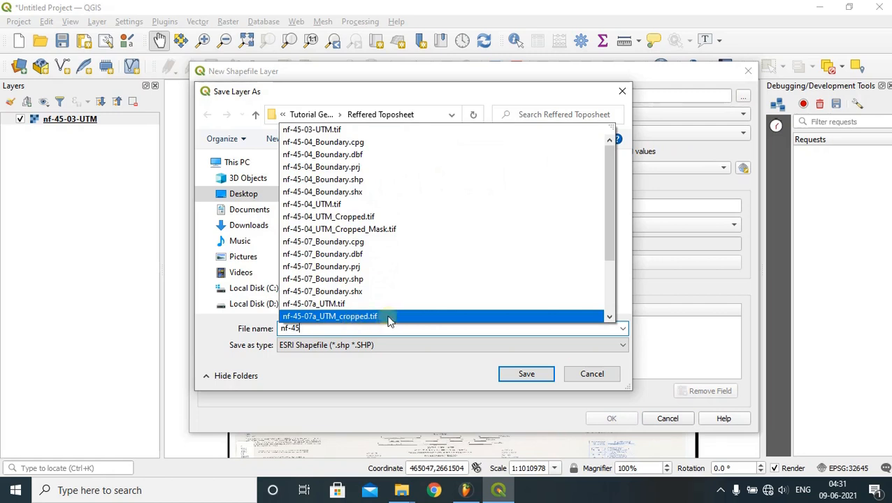
pyautogui.click(373, 117)
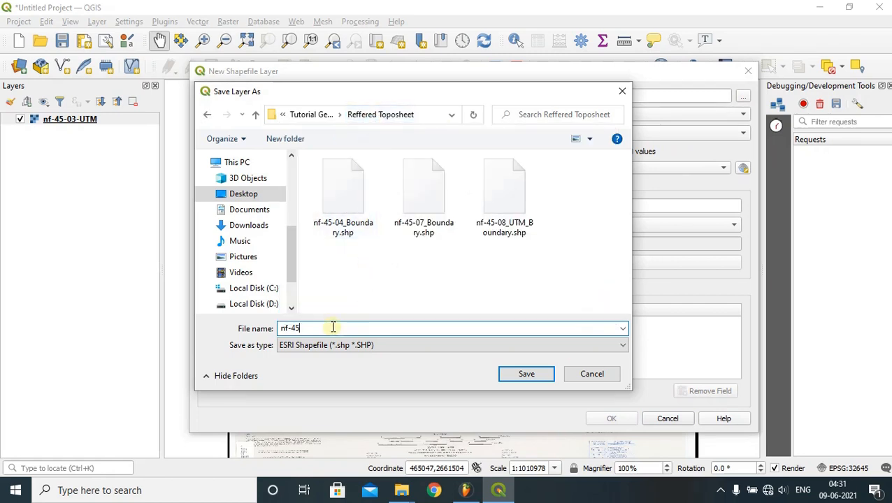
pyautogui.write('-03')
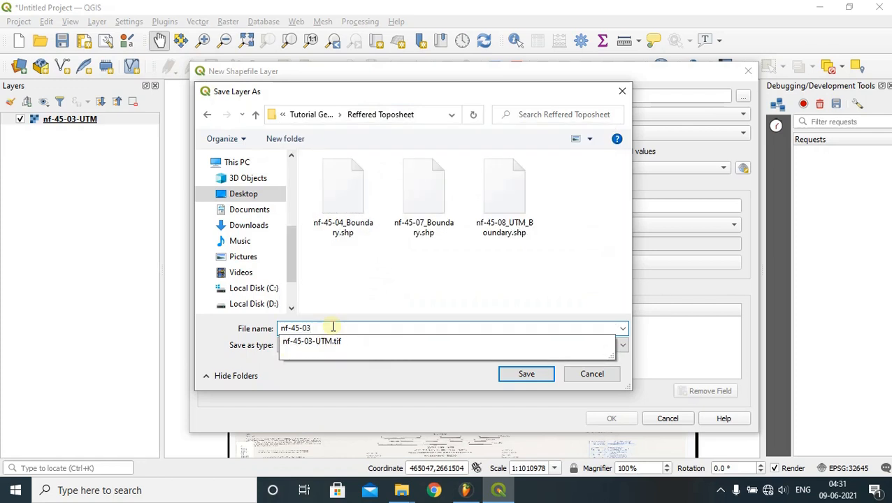
pyautogui.write('-boundary')
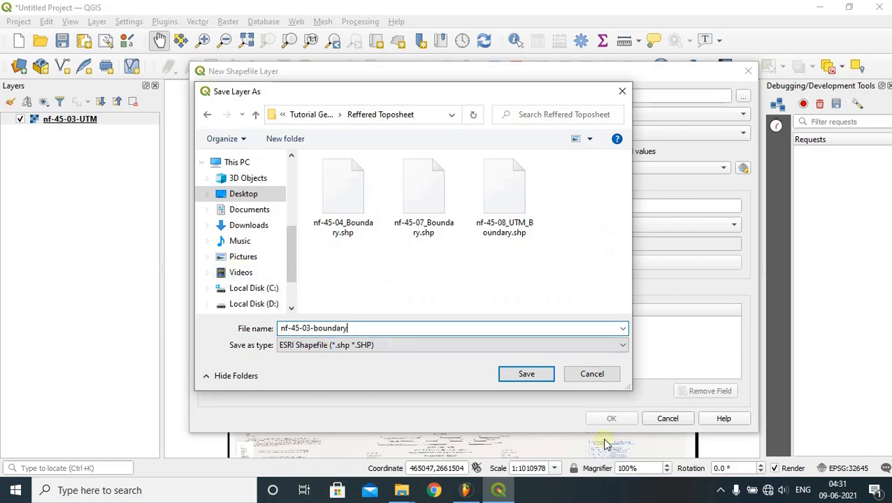
pyautogui.click(522, 377)
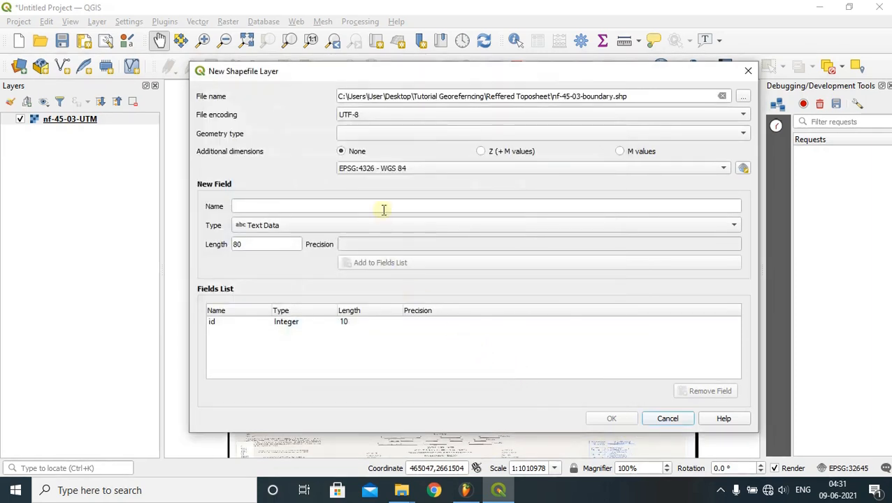
# Set the new shapefile's geometry type to Polygon and its CRS to the project's EPSG:32645 - WGS 84 / UTM zone 45N
pyautogui.click(395, 135)
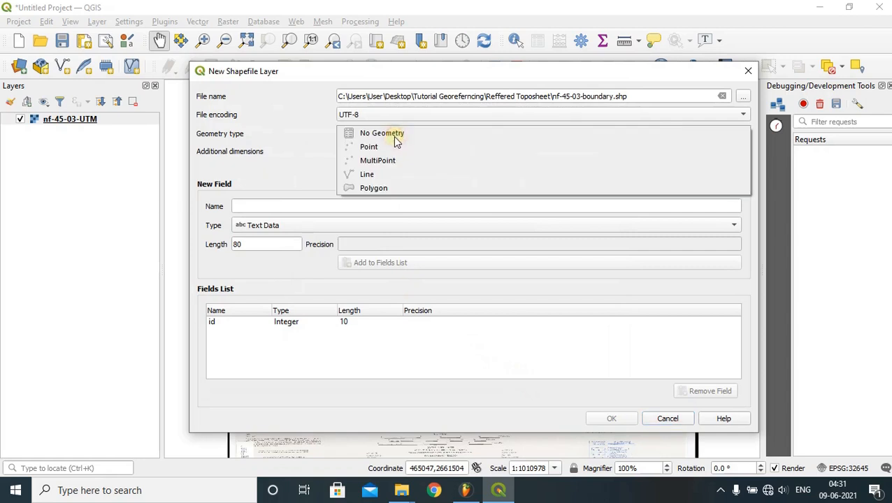
pyautogui.click(391, 190)
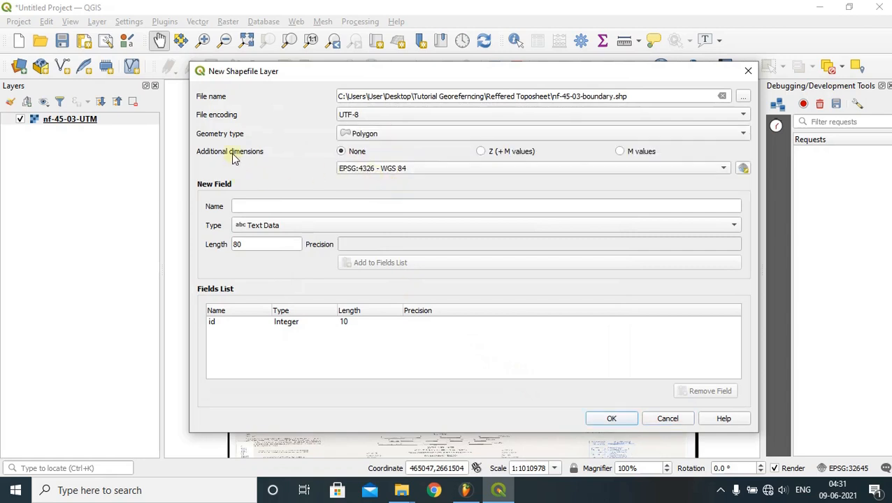
pyautogui.click(444, 169)
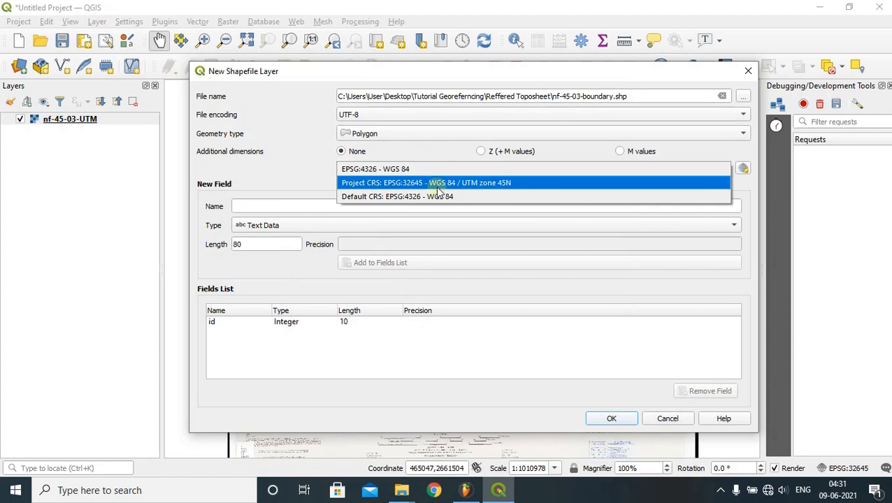
pyautogui.click(462, 186)
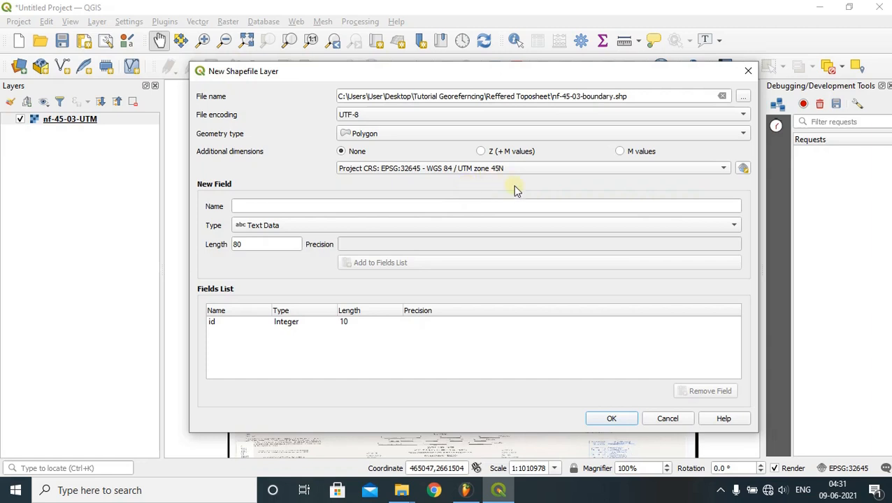
# Add a text field called name with length 80 to the fields list and create the shapefile layer
pyautogui.click(281, 206)
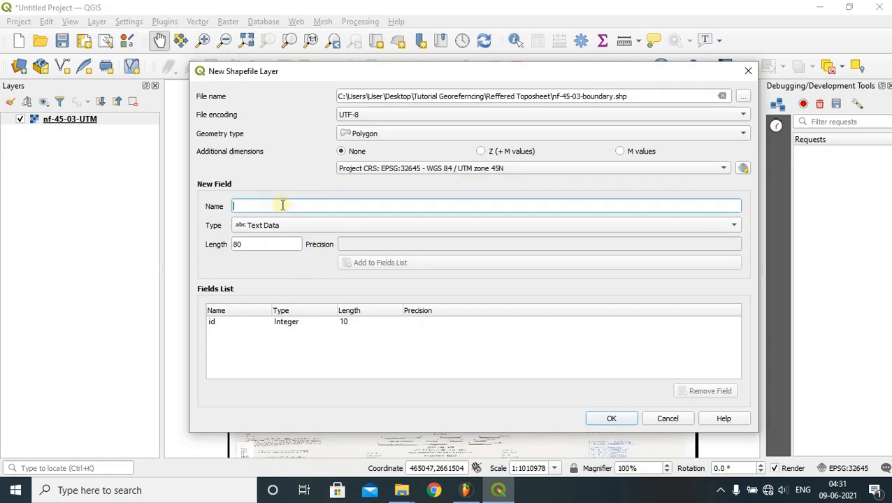
pyautogui.write('name')
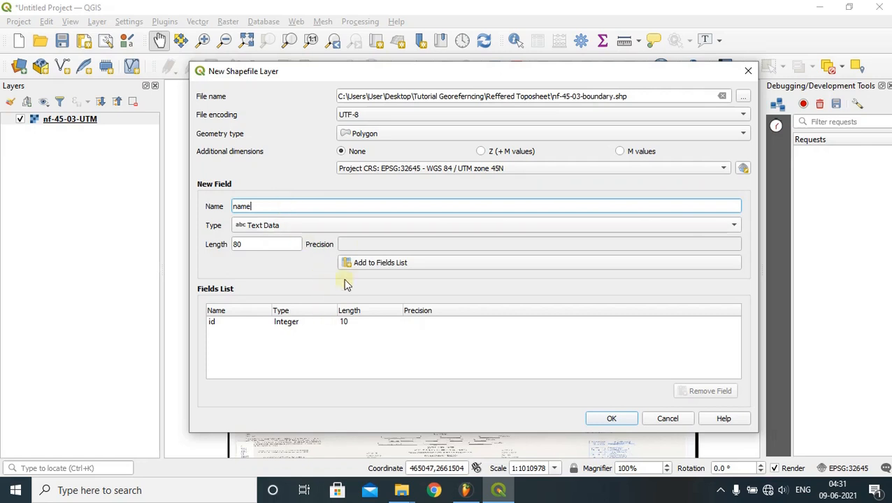
pyautogui.click(378, 262)
pyautogui.click(626, 420)
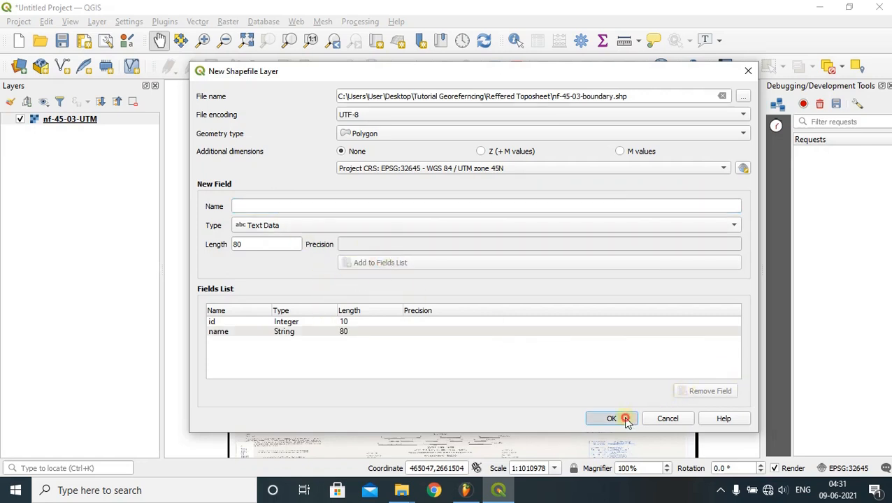
# Start editing nf-45-03-boundary and begin a new polygon at the map frame's northwest corner (24°00', 87°00')
pyautogui.moveTo(333, 169); pyautogui.dragTo(308, 153)
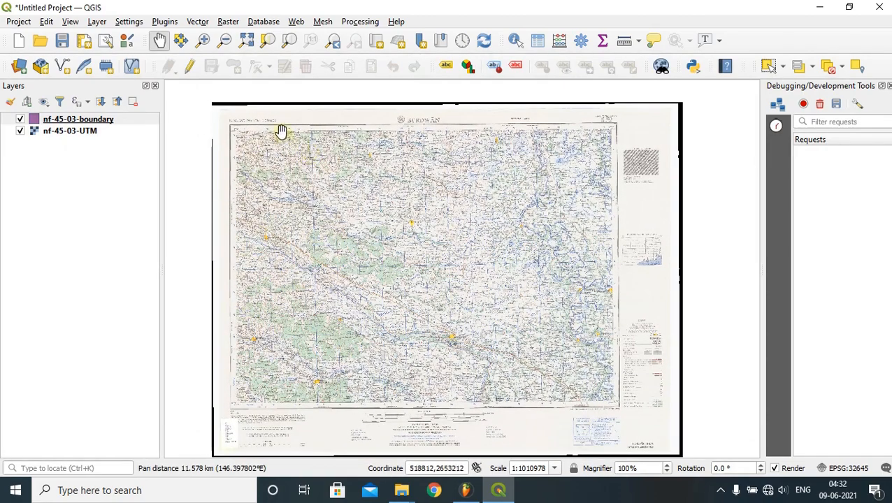
pyautogui.scroll(5, 231, 131)
pyautogui.scroll(3, 307, 172)
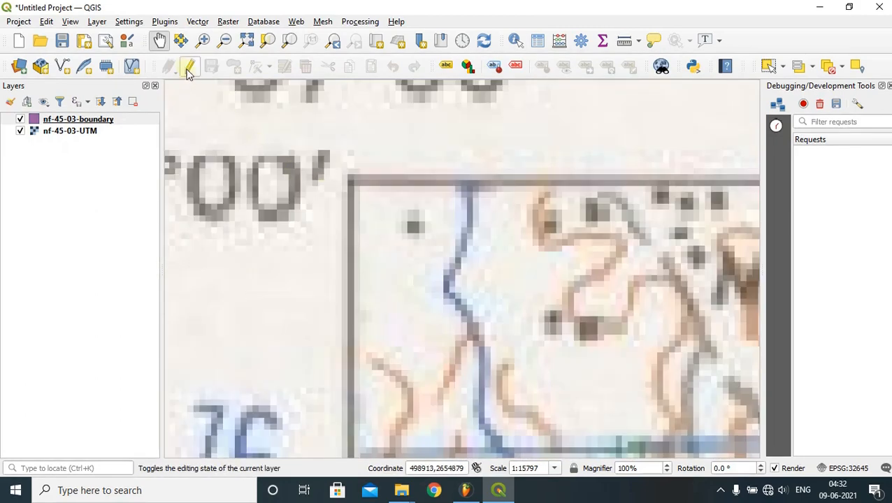
pyautogui.click(64, 120)
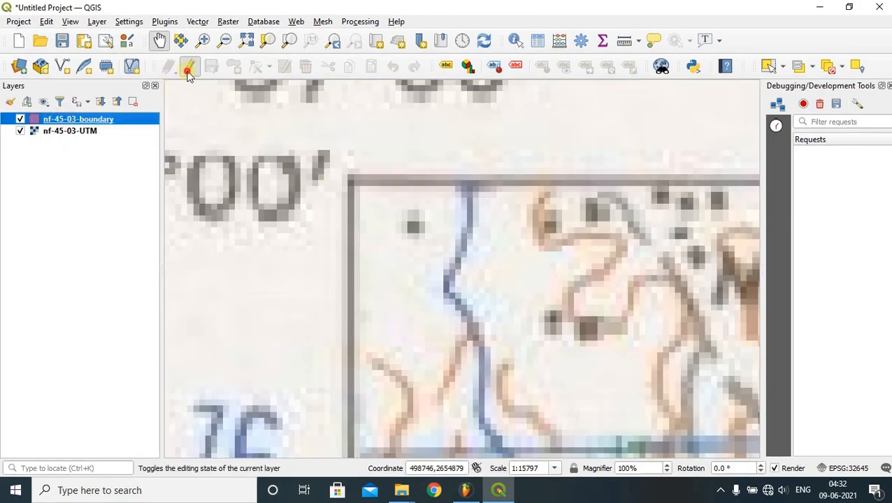
pyautogui.click(189, 66)
pyautogui.click(235, 67)
pyautogui.scroll(-2, 351, 178)
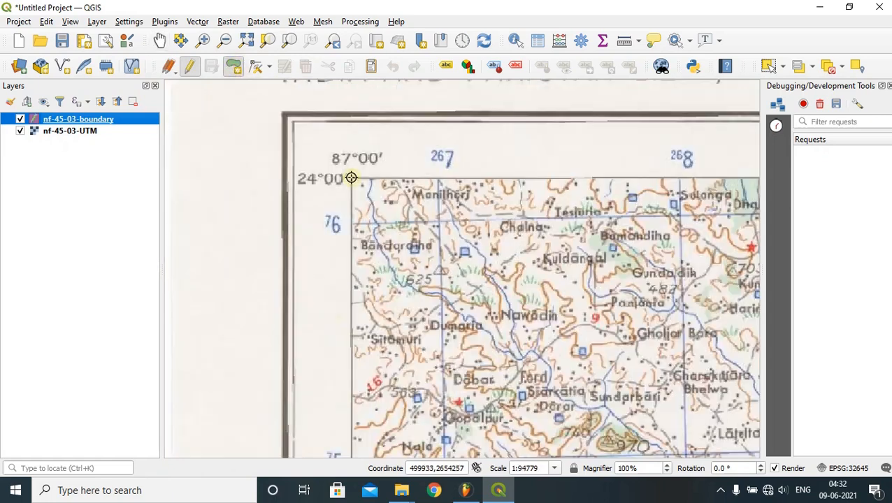
pyautogui.scroll(4, 351, 178)
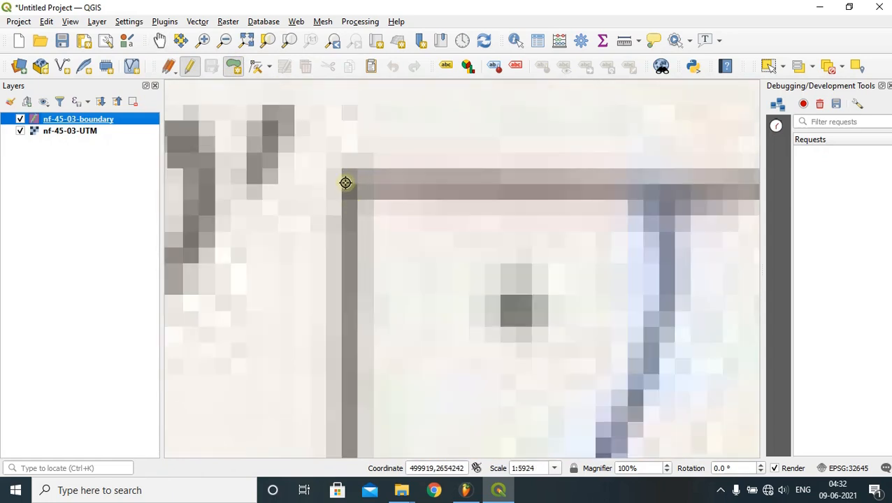
pyautogui.scroll(1, 345, 180)
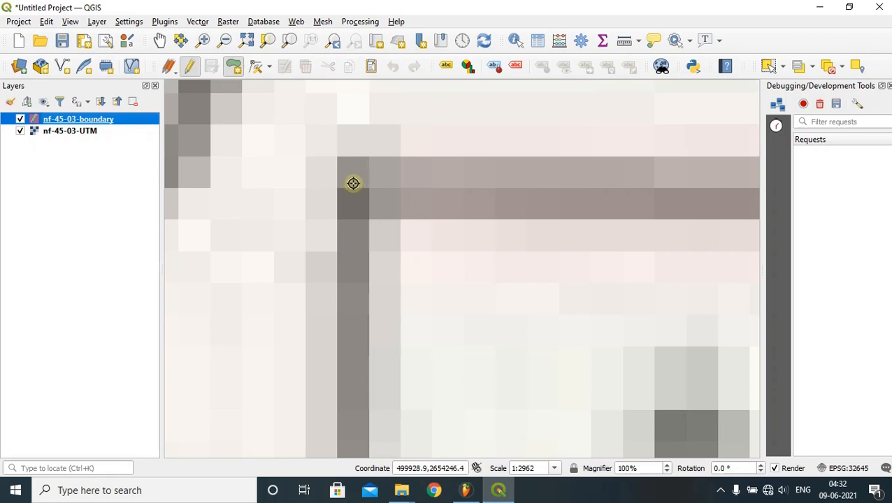
# Place the boundary polygon's second vertex exactly on the map frame's northeast corner
pyautogui.scroll(-4, 273, 171)
pyautogui.scroll(-5, 272, 172)
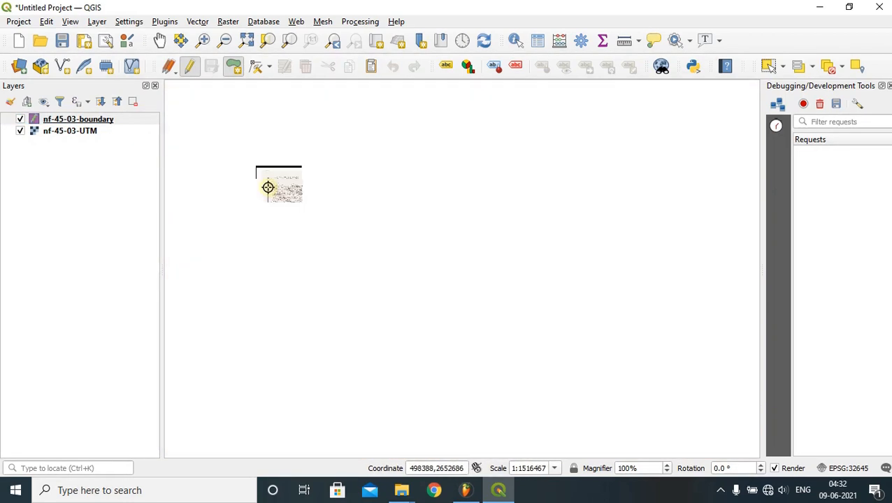
pyautogui.scroll(2, 402, 183)
pyautogui.scroll(6, 337, 169)
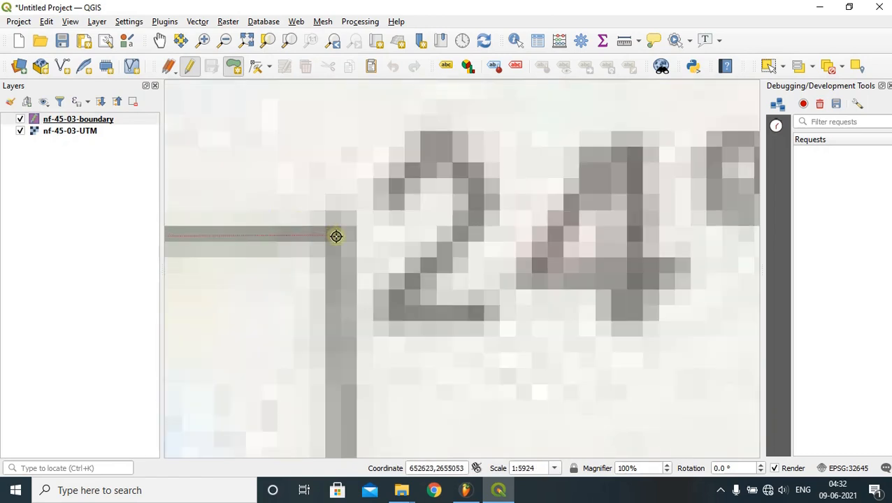
pyautogui.click(340, 236)
# Add the polygon's third vertex at the map frame's southeast corner, beside the 23° latitude label
pyautogui.scroll(-6, 429, 160)
pyautogui.scroll(-1, 466, 155)
pyautogui.scroll(-1, 464, 201)
pyautogui.scroll(3, 466, 200)
pyautogui.scroll(4, 588, 335)
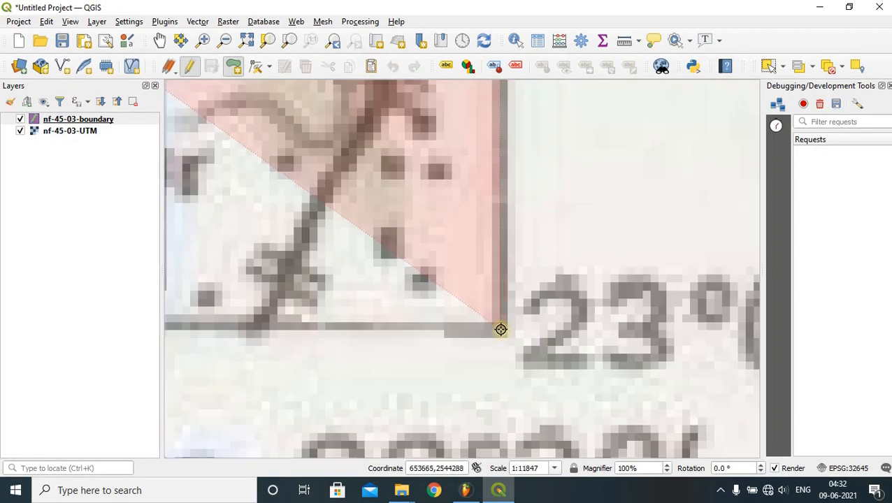
pyautogui.click(500, 329)
# Add the polygon's fourth vertex at the map frame's southwest corner (23°00', 87°00')
pyautogui.scroll(-10, 633, 301)
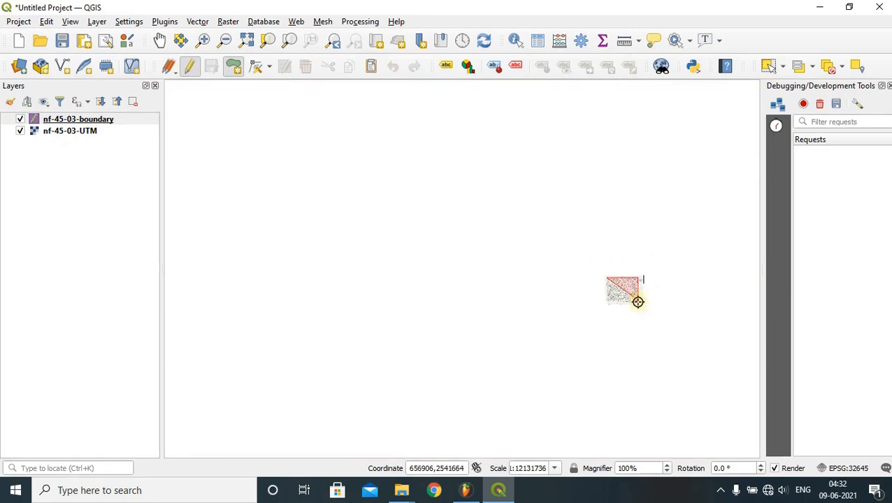
pyautogui.scroll(7, 606, 303)
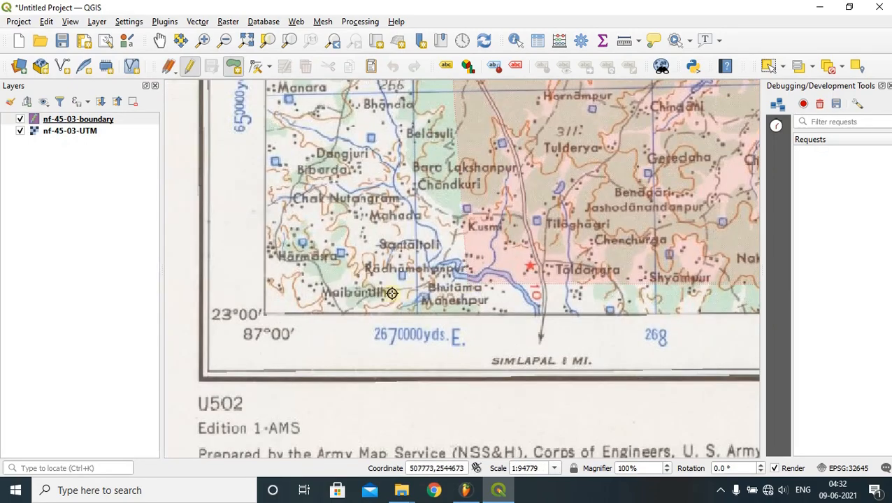
pyautogui.scroll(2, 252, 309)
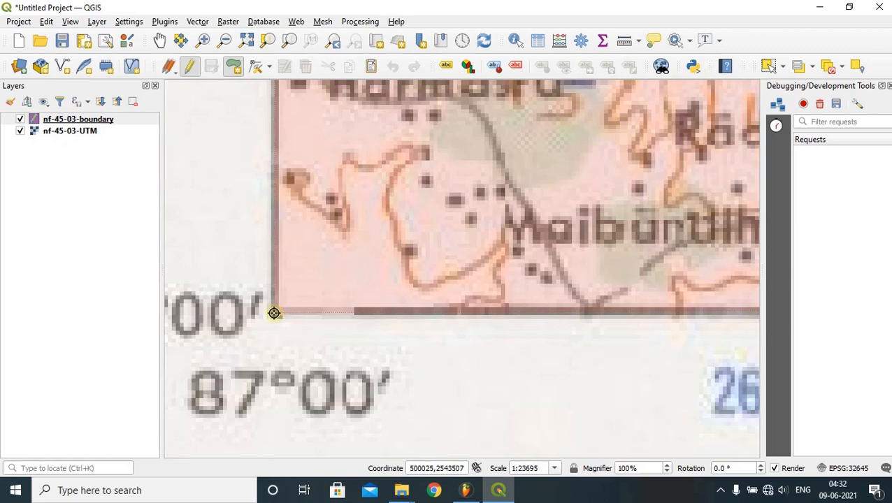
pyautogui.click(273, 313)
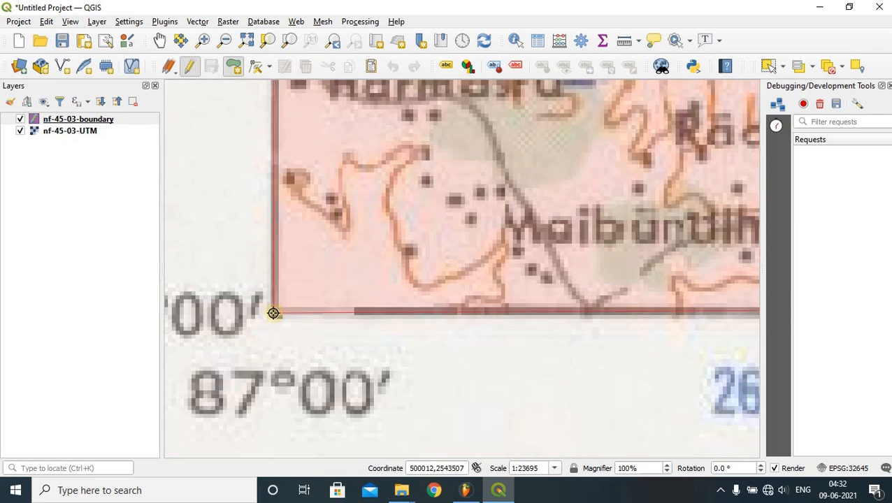
# Finish the boundary polygon and give it id 1 and name 1
pyautogui.rightClick(273, 313)
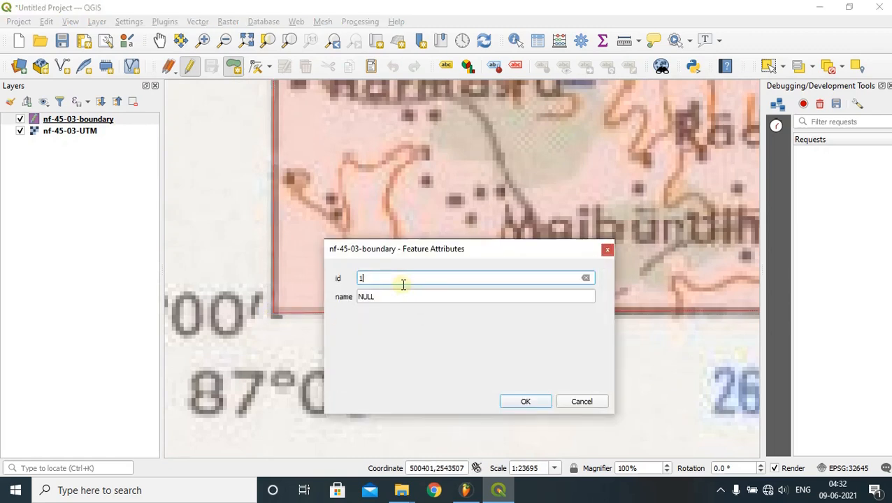
pyautogui.press('Tab')
pyautogui.write('1')
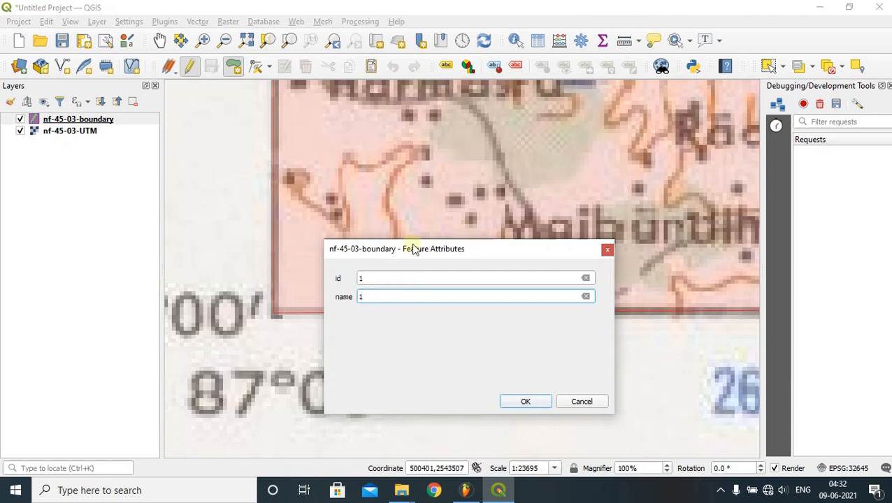
pyautogui.click(524, 404)
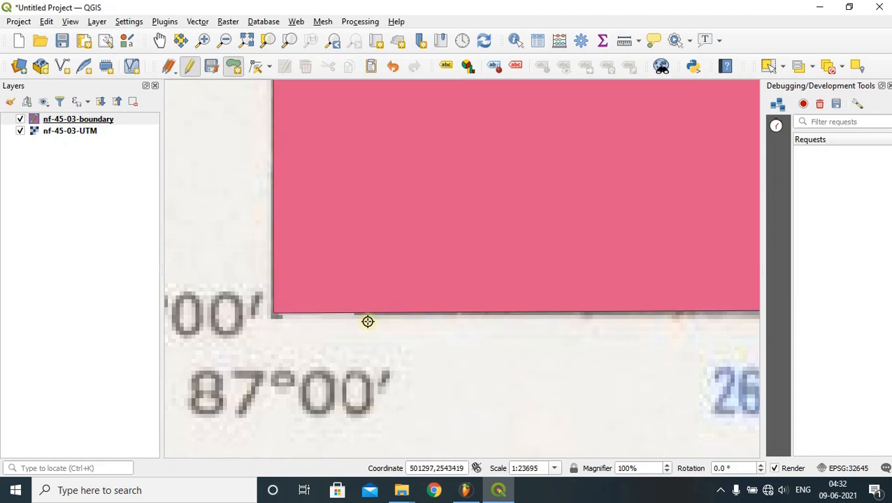
# Open Clip Raster by Mask Layer with nf-45-03-UTM as the input and nf-45-03-boundary as the mask
pyautogui.scroll(-9, 333, 336)
pyautogui.scroll(2, 342, 339)
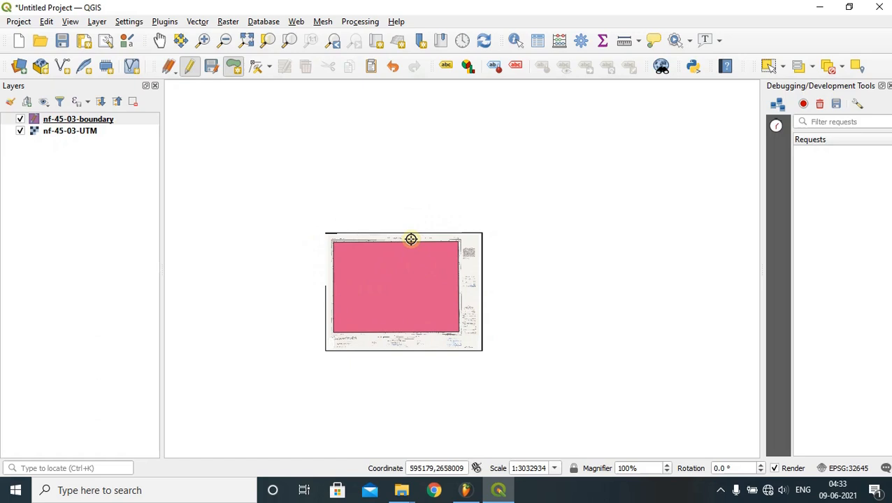
pyautogui.click(224, 24)
pyautogui.moveTo(275, 127)
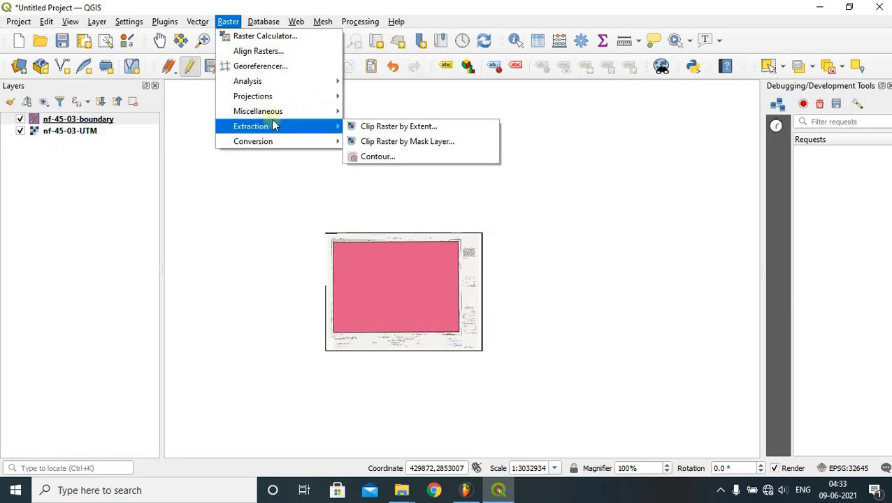
pyautogui.click(450, 144)
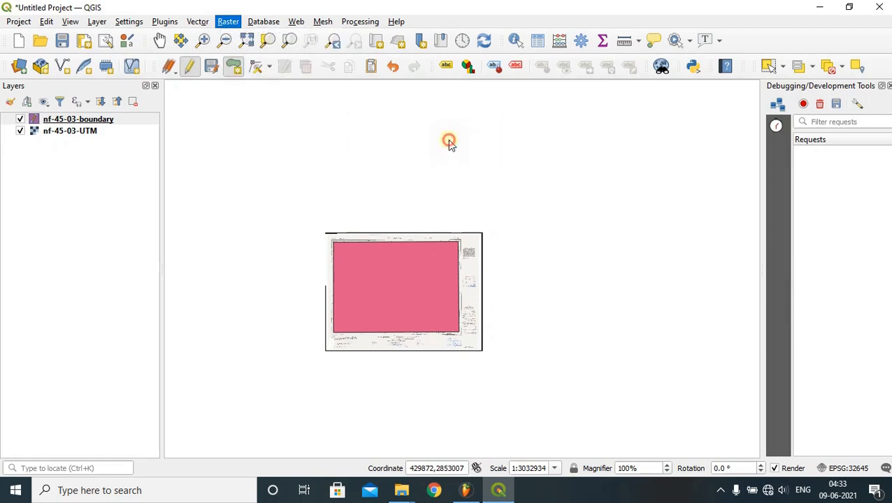
pyautogui.click(265, 68)
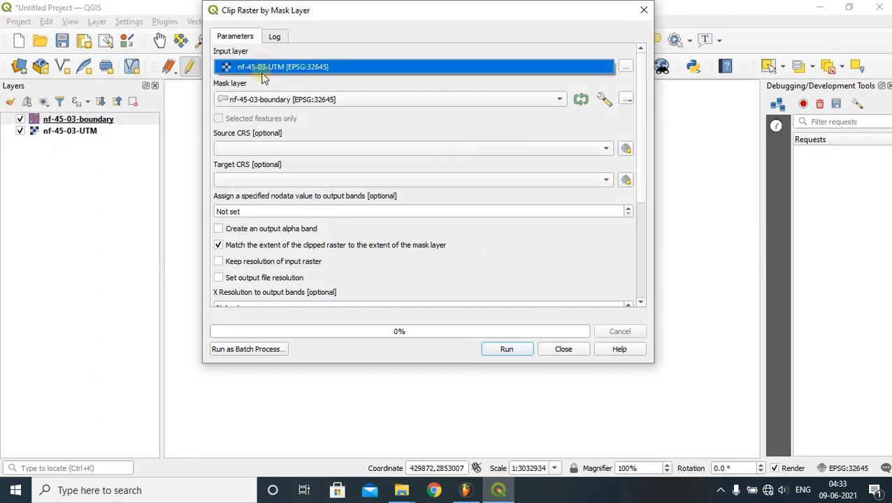
pyautogui.click(313, 68)
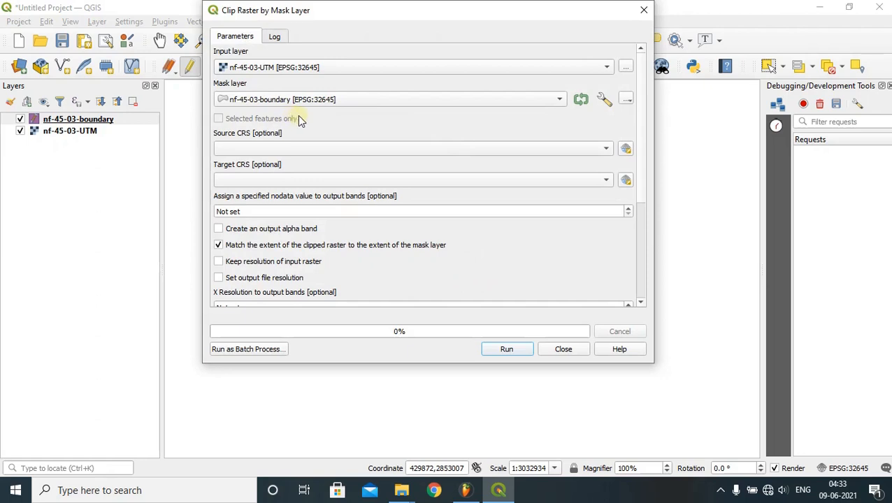
# Set both the source and target CRS of the clip to the project CRS, EPSG:32645 - WGS 84 / UTM zone 45N
pyautogui.click(312, 150)
pyautogui.click(304, 163)
pyautogui.click(305, 180)
pyautogui.click(347, 194)
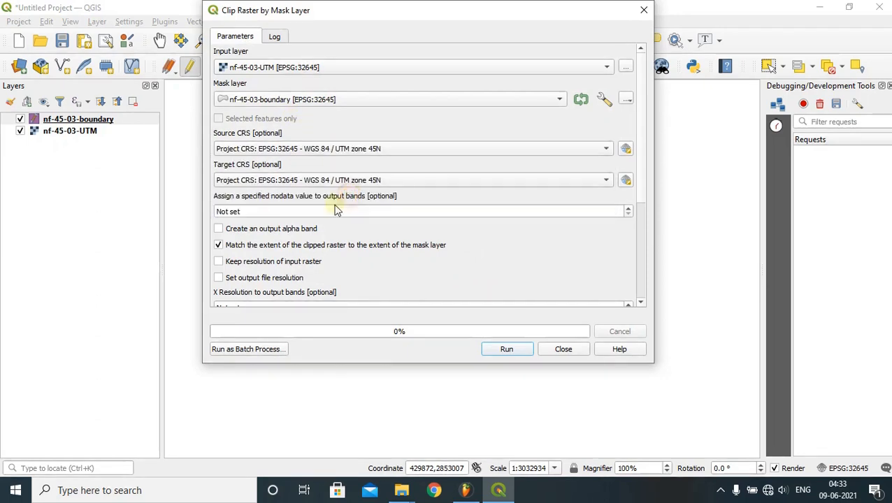
# Set the clipped output to a TIF file named nf-45-03-utm-cropped in the Desktop folder Topographical Map Cropped, copying the file name
pyautogui.scroll(-4, 393, 225)
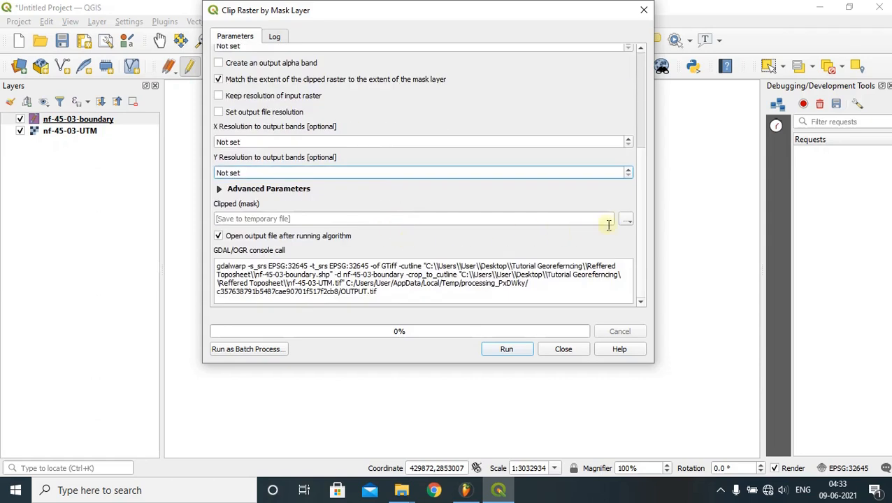
pyautogui.click(626, 221)
pyautogui.click(667, 244)
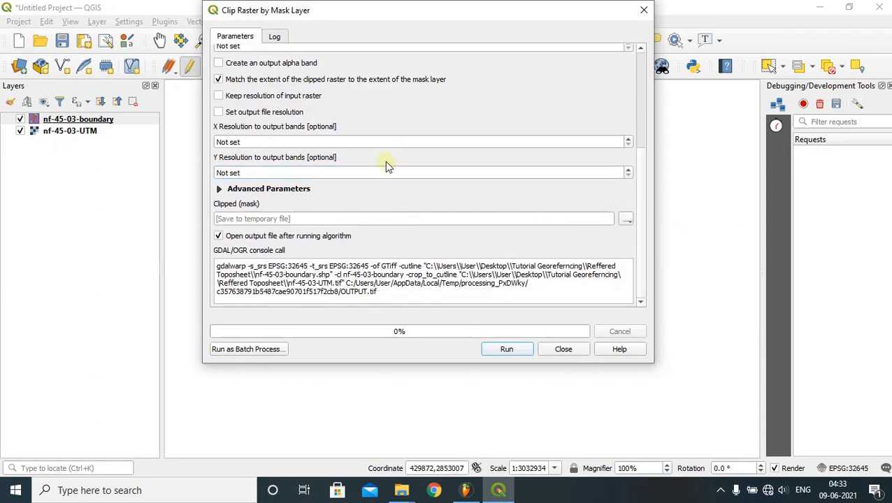
pyautogui.click(331, 56)
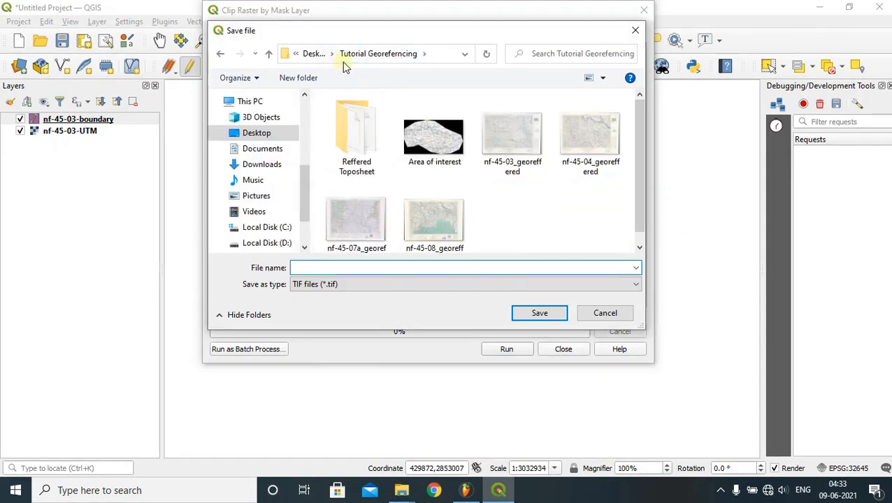
pyautogui.click(315, 55)
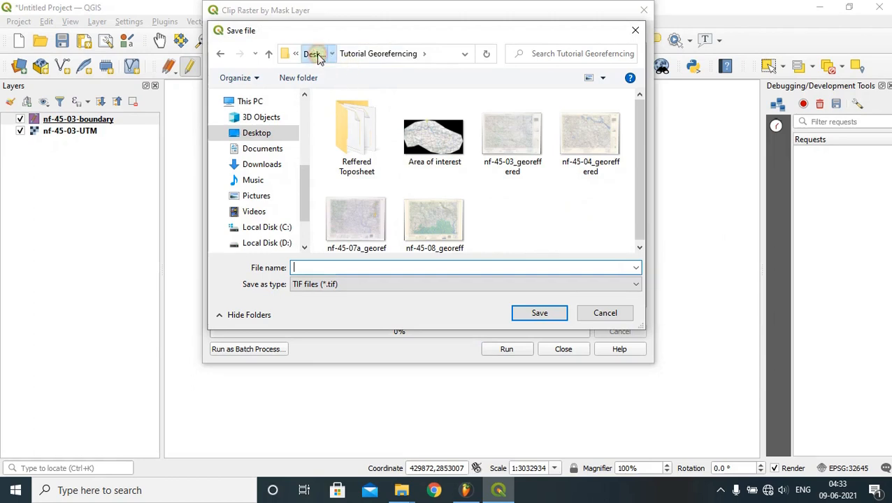
pyautogui.doubleClick(441, 208)
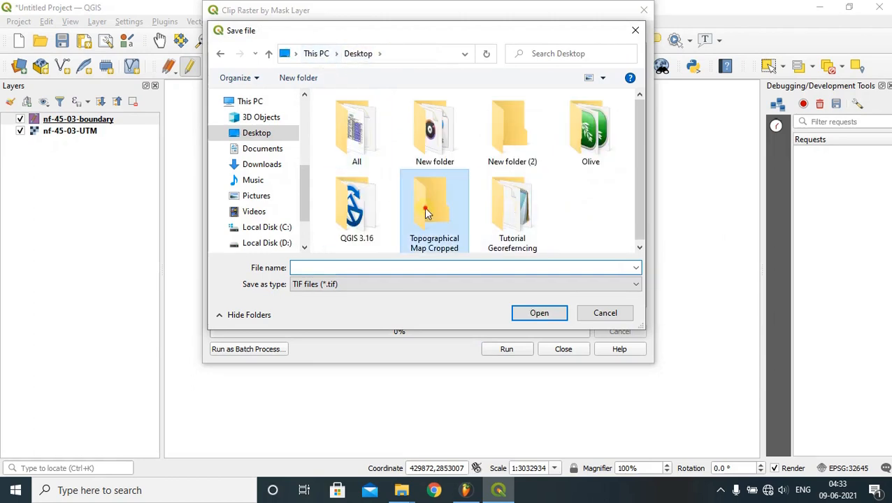
pyautogui.click(319, 268)
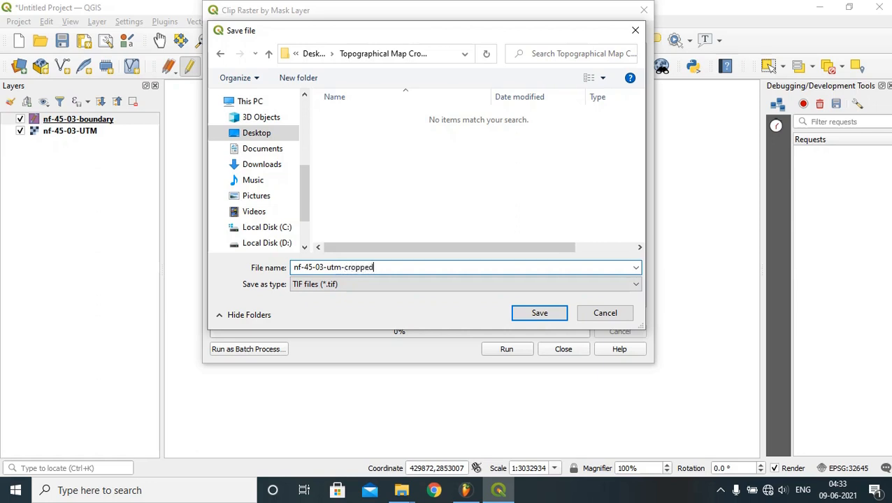
pyautogui.hotkey('ctrl', 'a')
pyautogui.hotkey('ctrl', 'c')
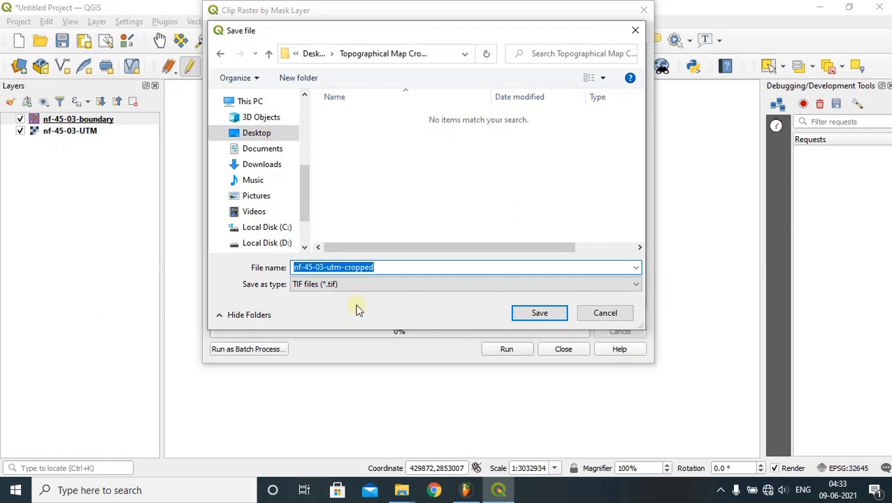
pyautogui.click(540, 314)
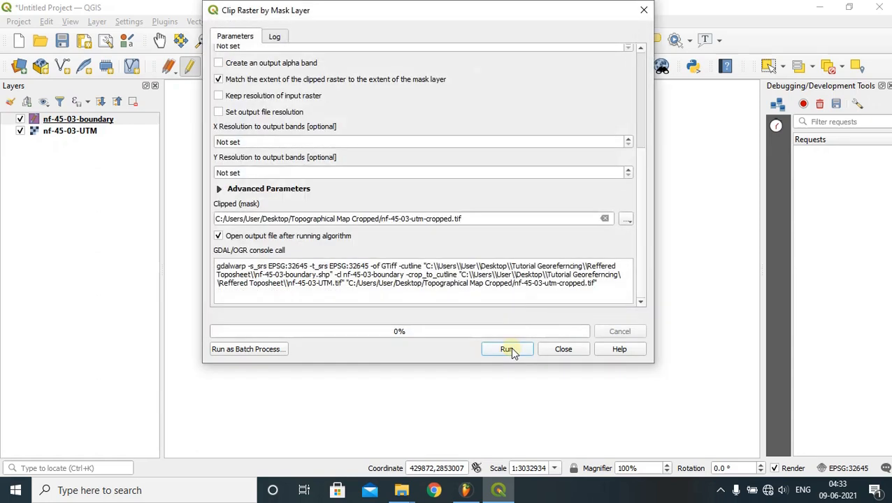
# Try to run the mask clip, check its log messages, and close the clip tool
pyautogui.click(509, 349)
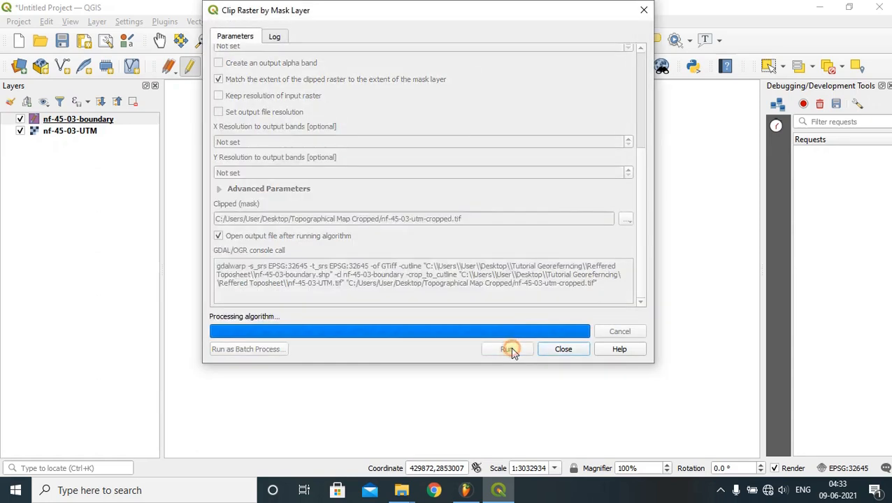
pyautogui.moveTo(236, 264); pyautogui.dragTo(354, 281)
pyautogui.click(401, 285)
pyautogui.click(643, 11)
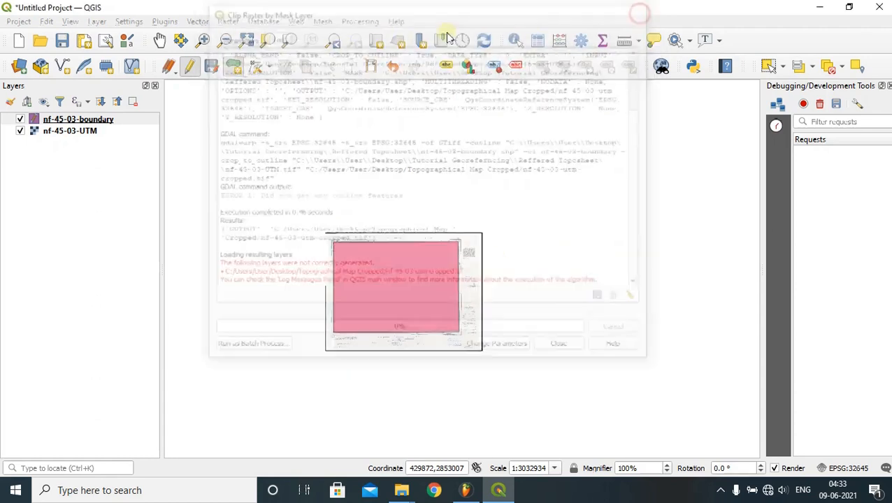
# End editing of the nf-45-03-boundary layer with its edits saved, and reopen the Clip Raster by Mask Layer tool
pyautogui.click(192, 67)
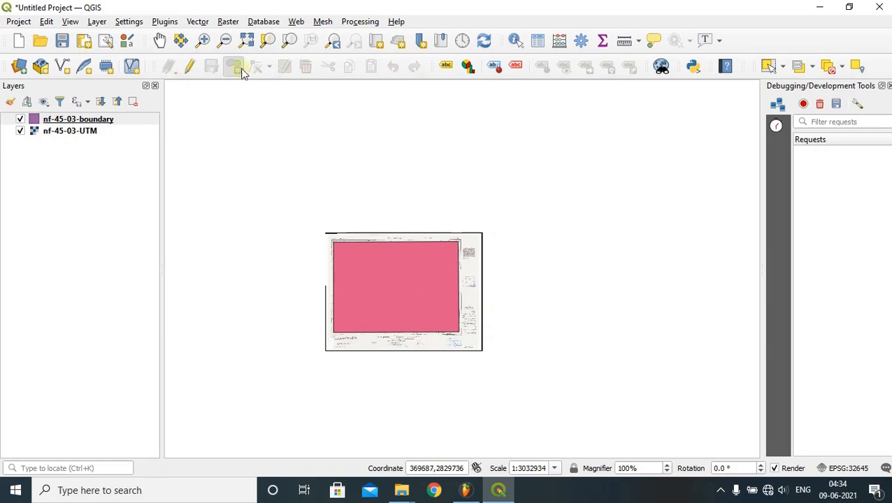
pyautogui.click(229, 21)
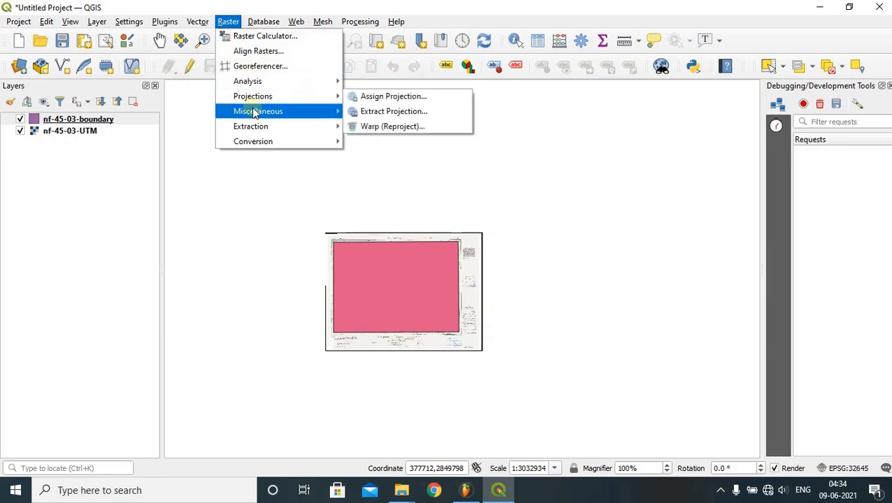
pyautogui.moveTo(255, 114)
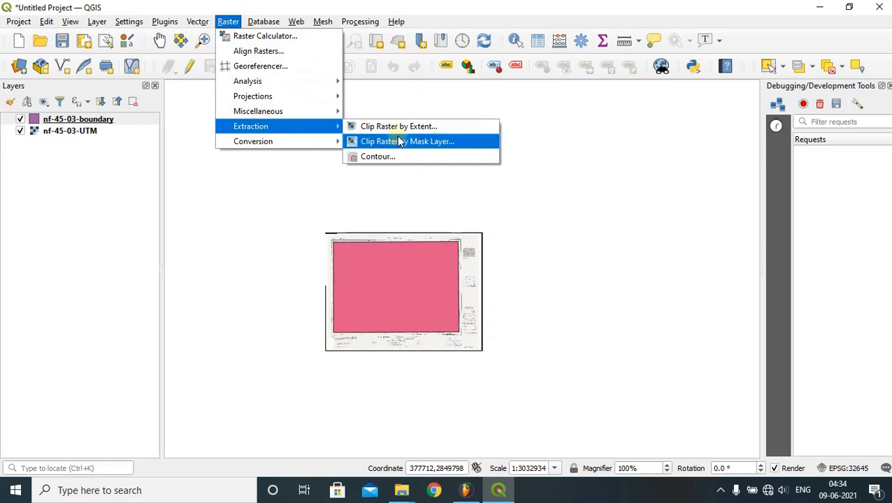
pyautogui.click(432, 142)
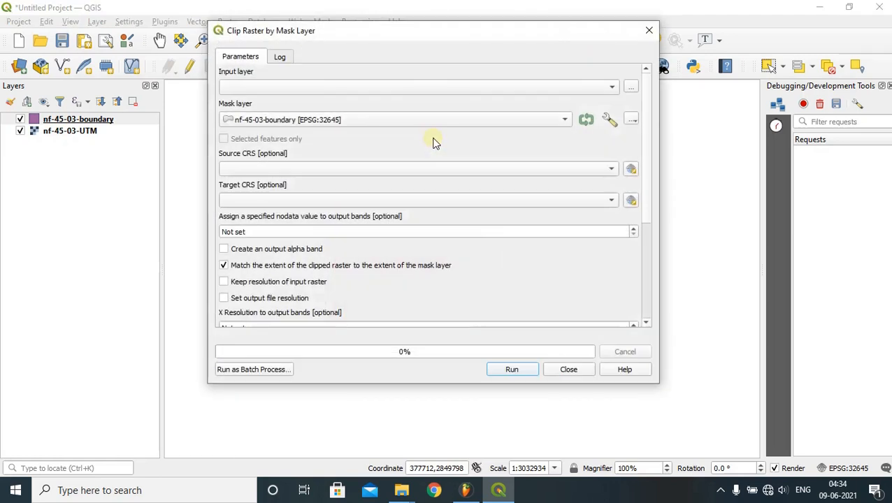
# Use nf-45-03-UTM as the clip's input layer and nf-45-03-boundary as its mask layer
pyautogui.click(269, 86)
pyautogui.click(290, 88)
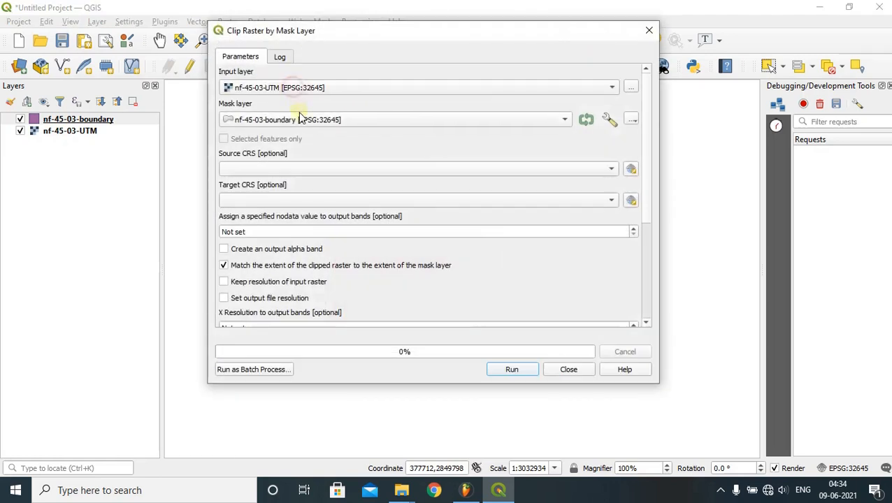
pyautogui.click(315, 124)
pyautogui.click(313, 122)
# Set both the source and target CRS of the mask clip to EPSG:32645
pyautogui.click(291, 168)
pyautogui.click(367, 184)
pyautogui.click(349, 200)
pyautogui.click(381, 210)
# Save the clipped output as nf-45-03-utm-cropped.tif in the Topographical Map Cropped folder, run the clip and close the tool
pyautogui.scroll(-5, 385, 275)
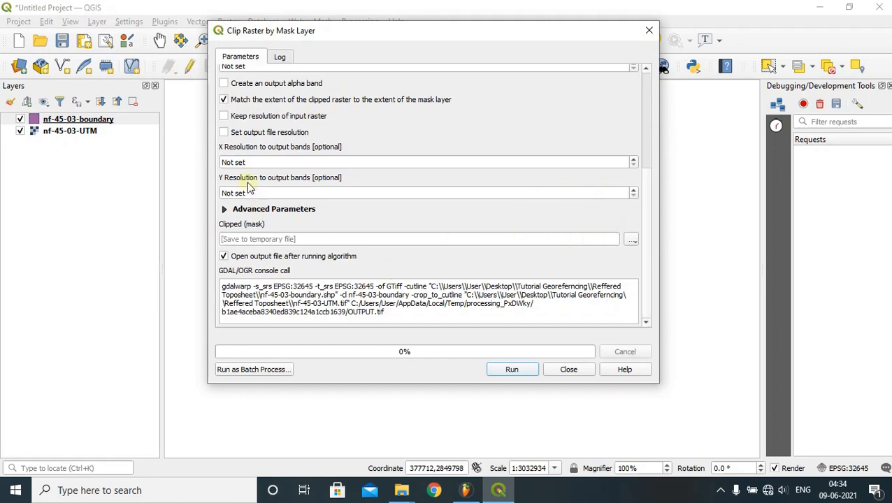
pyautogui.click(631, 239)
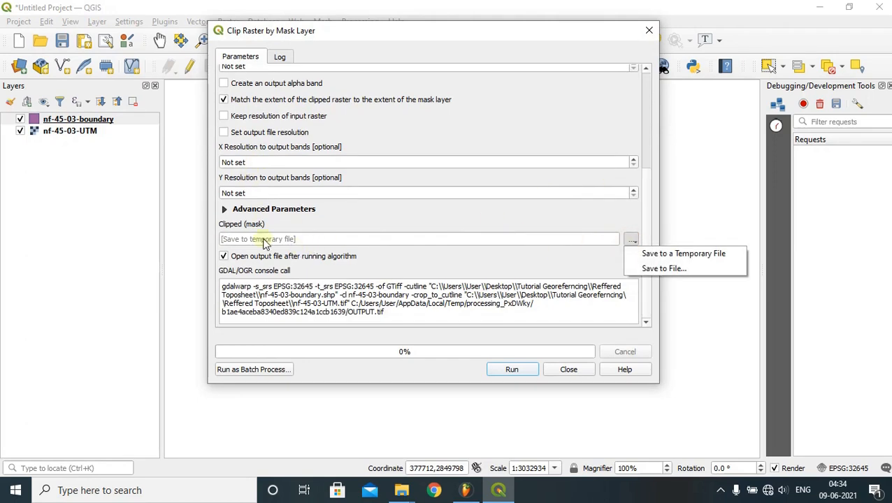
pyautogui.click(679, 270)
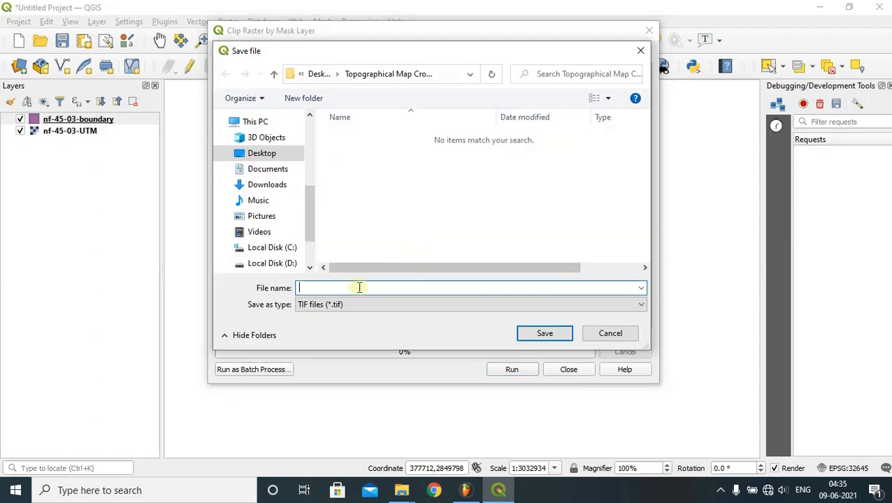
pyautogui.hotkey('ctrl', 'v')
pyautogui.click(547, 335)
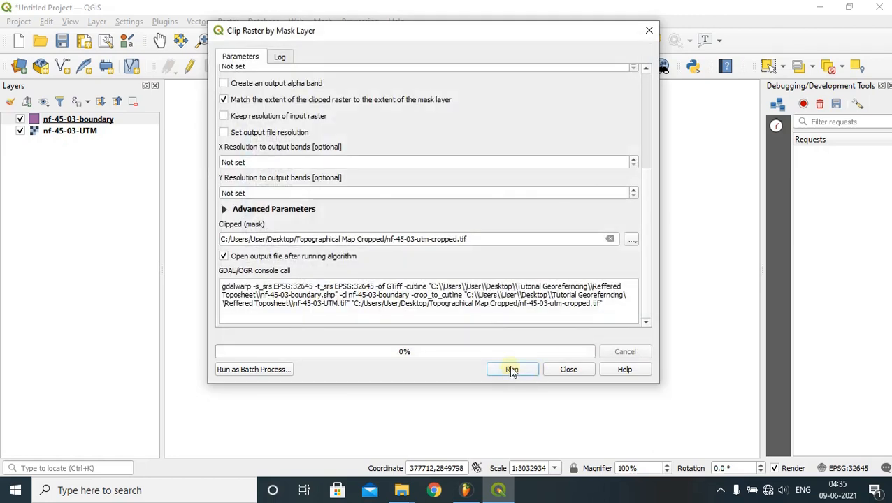
pyautogui.click(512, 370)
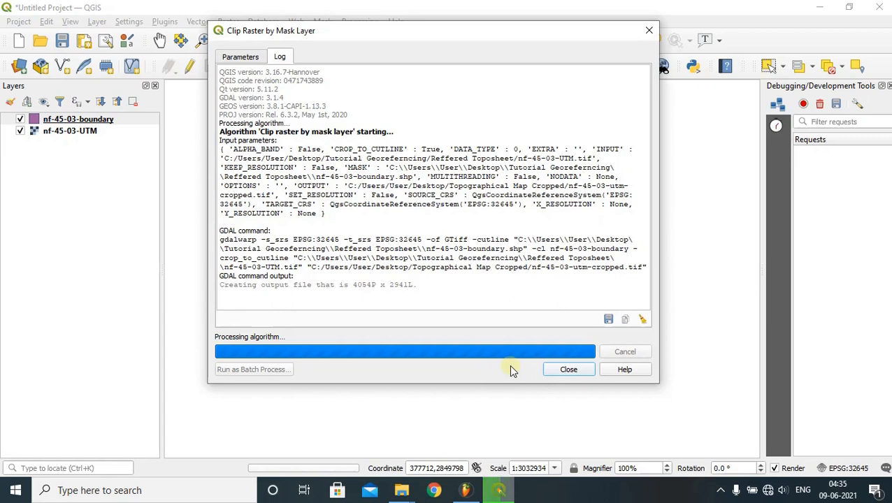
pyautogui.click(571, 369)
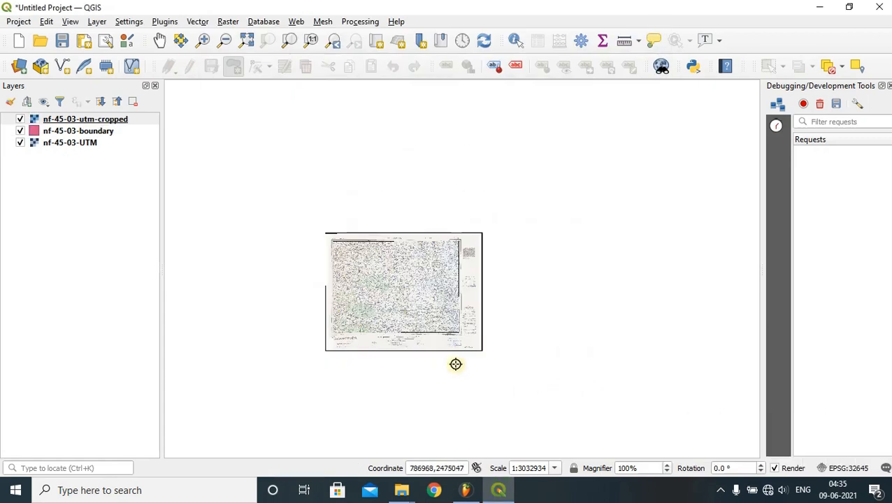
# Hide the nf-45-03-boundary and nf-45-03-UTM layers and examine the corners and edges of the cropped raster
pyautogui.click(20, 132)
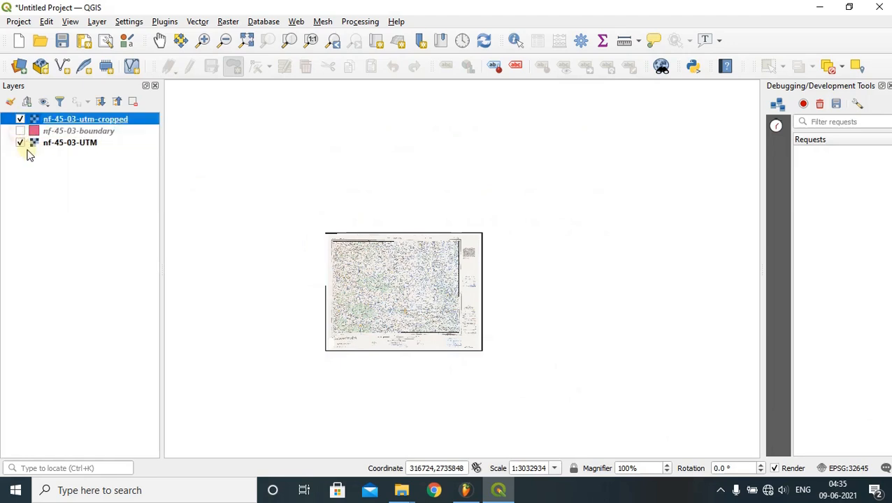
pyautogui.click(20, 142)
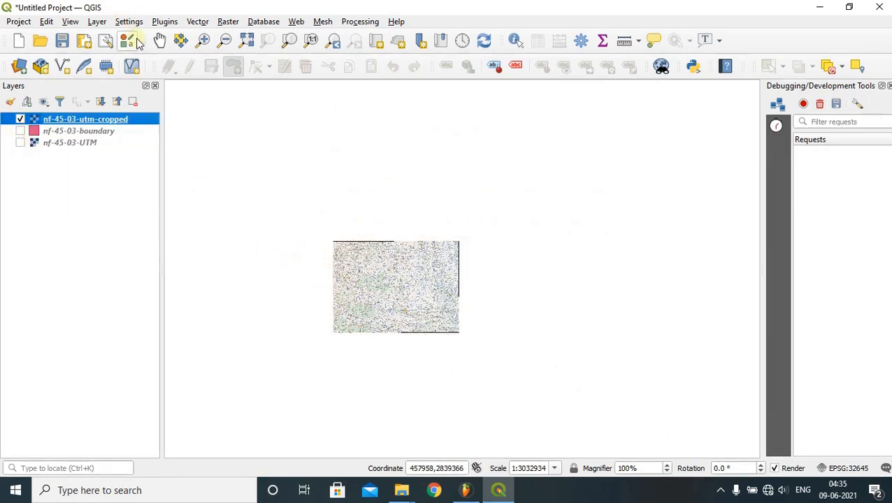
pyautogui.scroll(6, 294, 201)
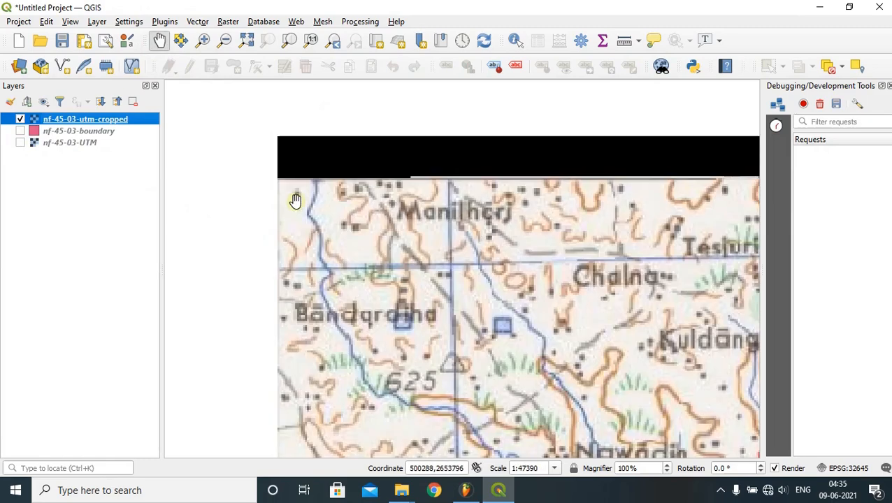
pyautogui.scroll(3, 285, 197)
pyautogui.scroll(-2, 284, 197)
pyautogui.scroll(-1, 282, 194)
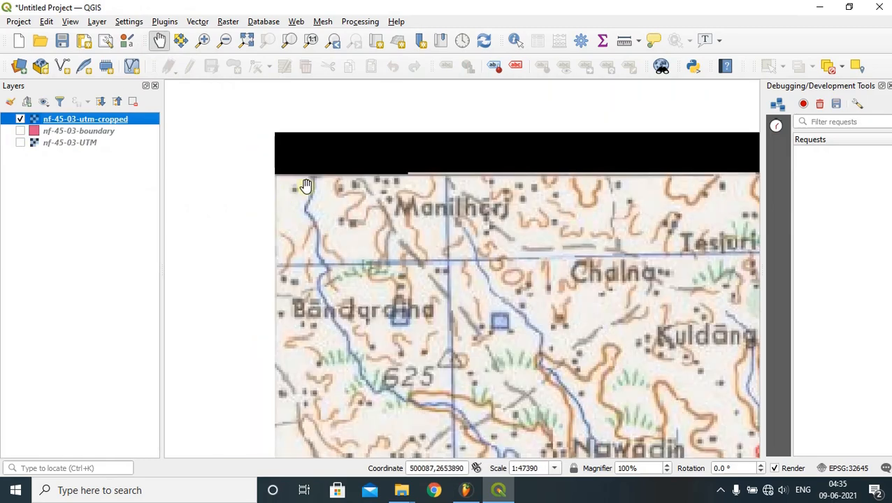
pyautogui.scroll(-2, 253, 183)
pyautogui.scroll(1, 594, 184)
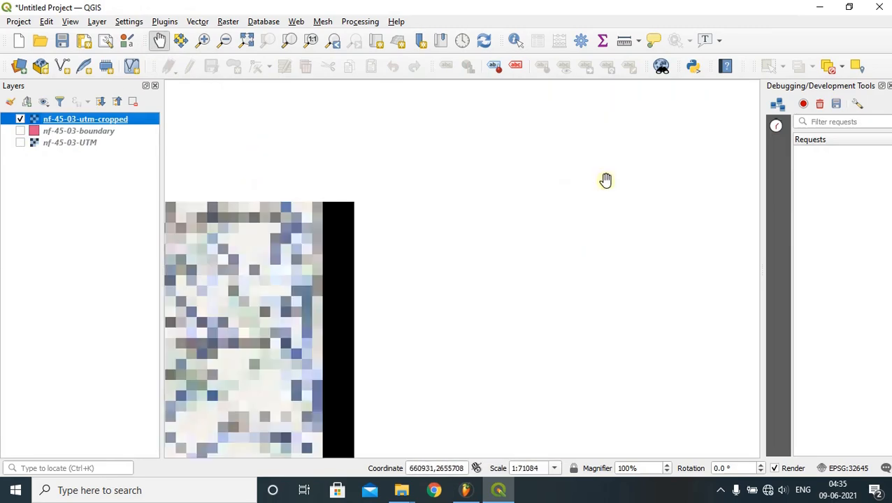
pyautogui.scroll(3, 319, 206)
pyautogui.scroll(-6, 316, 207)
pyautogui.moveTo(304, 385); pyautogui.dragTo(440, 231)
pyautogui.scroll(2, 434, 298)
pyautogui.scroll(1, 533, 245)
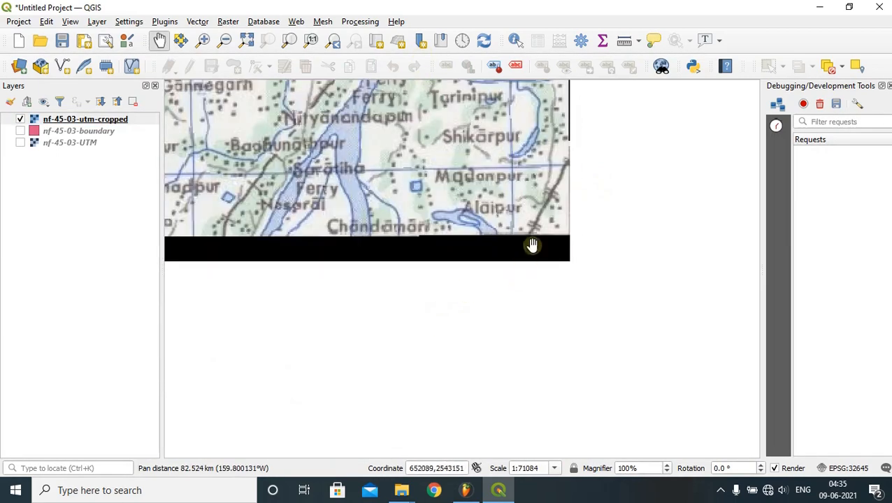
pyautogui.scroll(1, 571, 227)
pyautogui.scroll(-7, 601, 262)
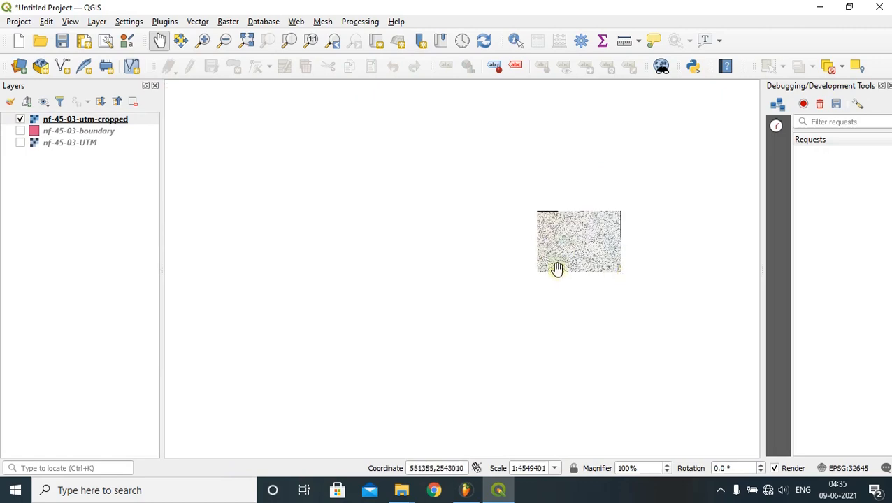
pyautogui.scroll(4, 553, 269)
pyautogui.scroll(4, 425, 288)
pyautogui.scroll(-4, 347, 285)
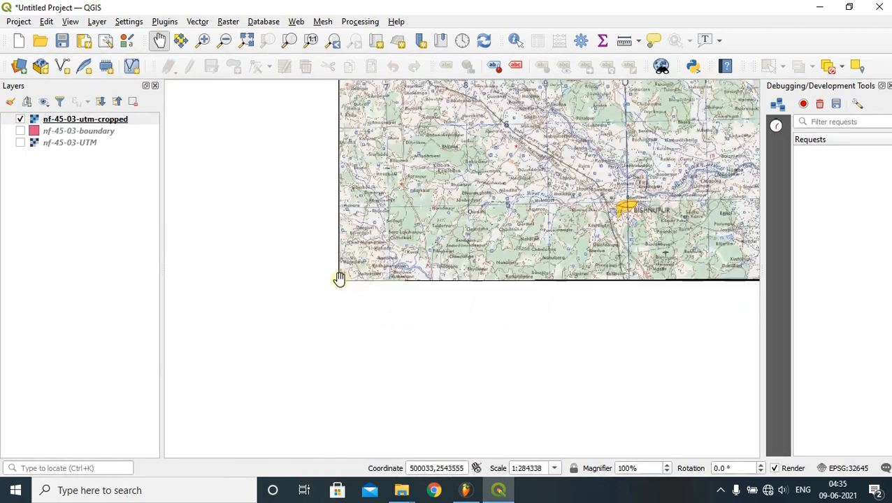
pyautogui.scroll(-2, 338, 279)
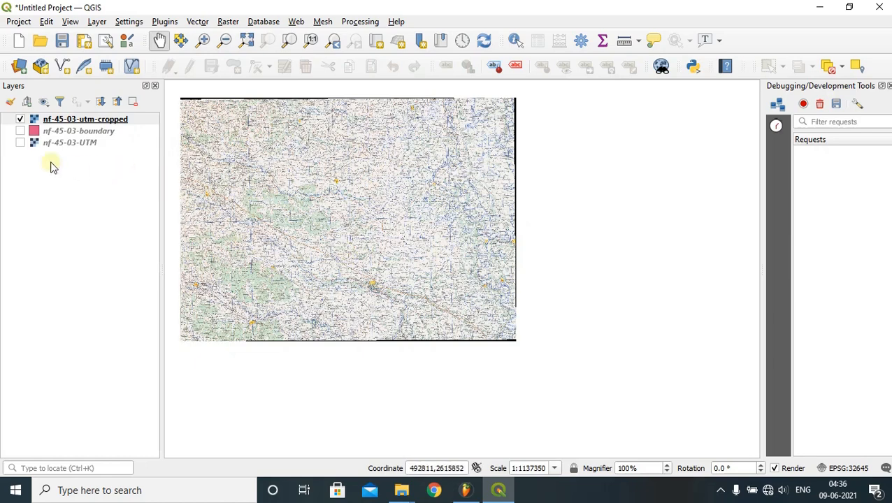
# Show the nf-45-03-UTM layer again and inspect the adjoining sheets index around NF 45-3 in its margin
pyautogui.click(21, 142)
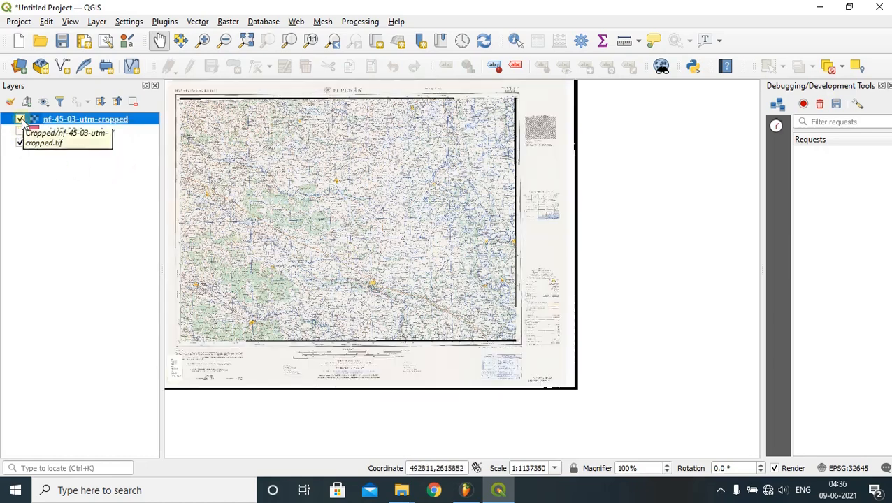
pyautogui.moveTo(343, 364); pyautogui.dragTo(384, 315)
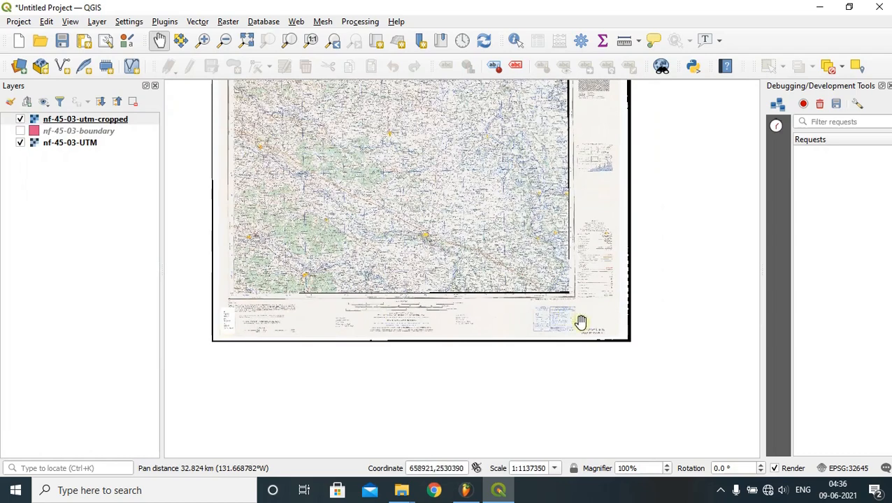
pyautogui.scroll(4, 603, 156)
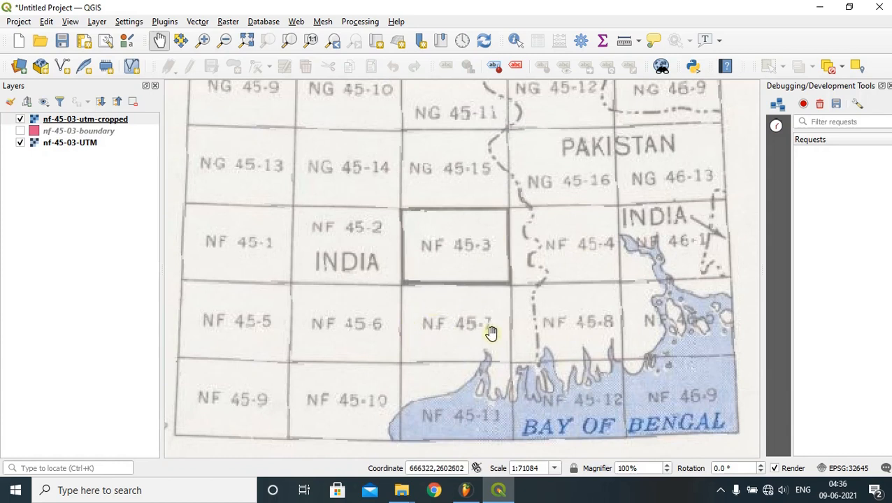
pyautogui.moveTo(491, 334); pyautogui.dragTo(426, 316)
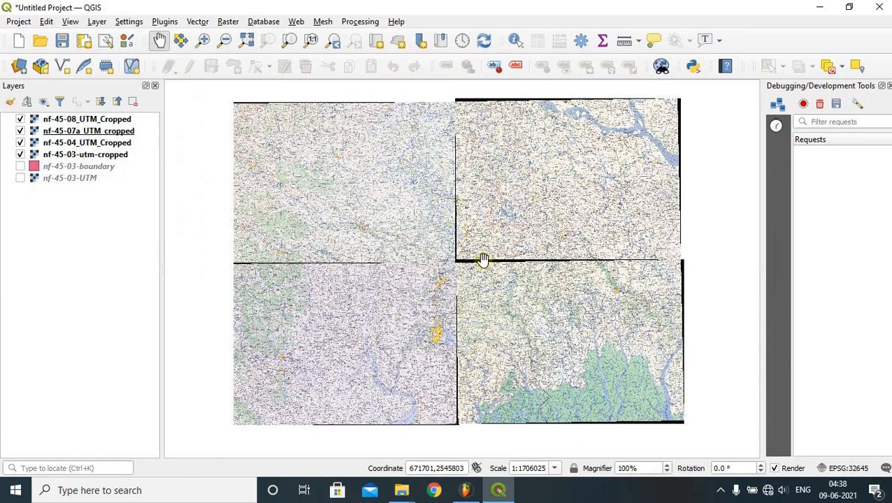
# Hide and show the nf-45-08_UTM_Cropped and nf-45-07a_UTM_cropped layers to check which part of the map each covers
pyautogui.click(20, 119)
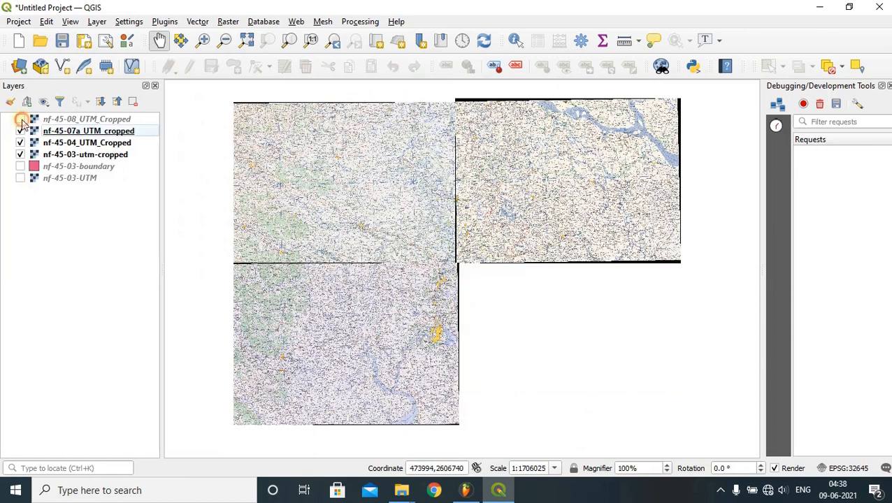
pyautogui.click(19, 132)
pyautogui.click(19, 119)
pyautogui.click(19, 131)
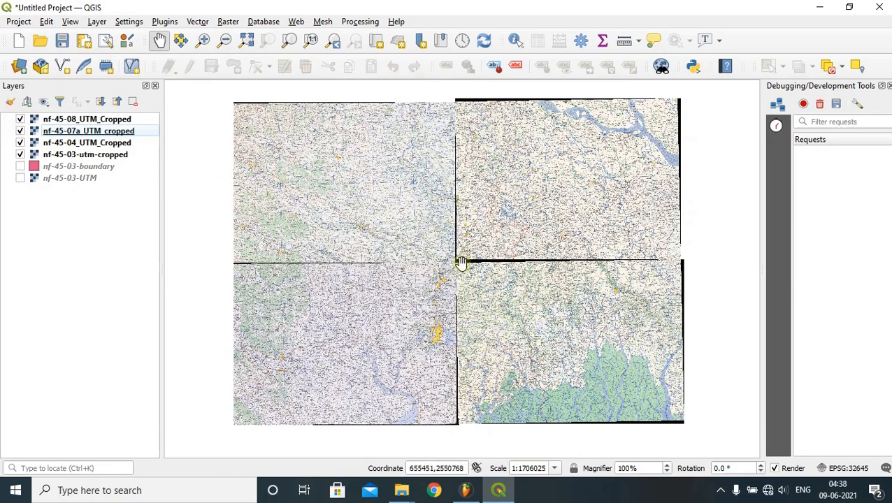
# Examine the seams and black edges where the four cropped toposheets meet
pyautogui.scroll(4, 462, 261)
pyautogui.scroll(1, 400, 289)
pyautogui.scroll(-1, 404, 288)
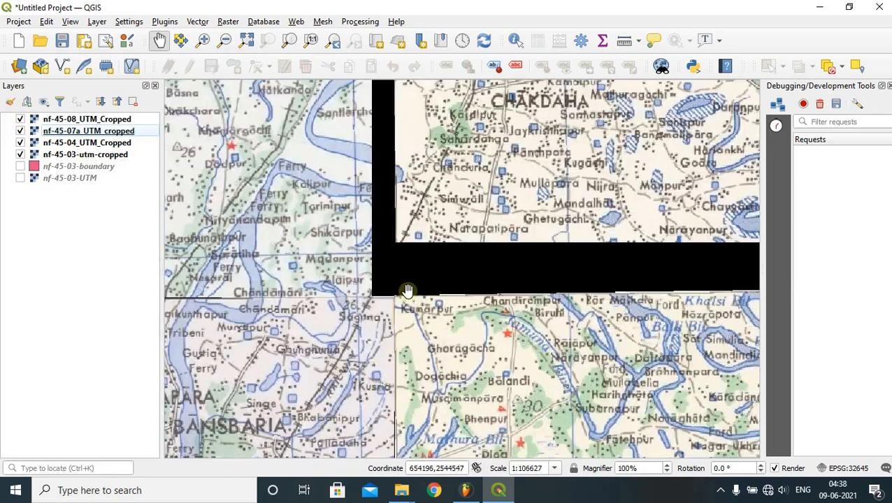
pyautogui.moveTo(368, 176); pyautogui.dragTo(330, 302)
pyautogui.scroll(-5, 433, 244)
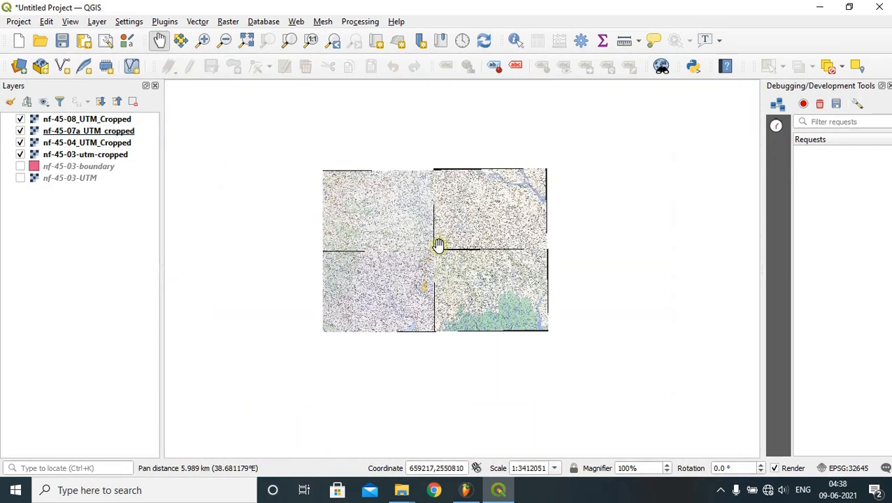
pyautogui.scroll(3, 502, 225)
pyautogui.scroll(-1, 503, 224)
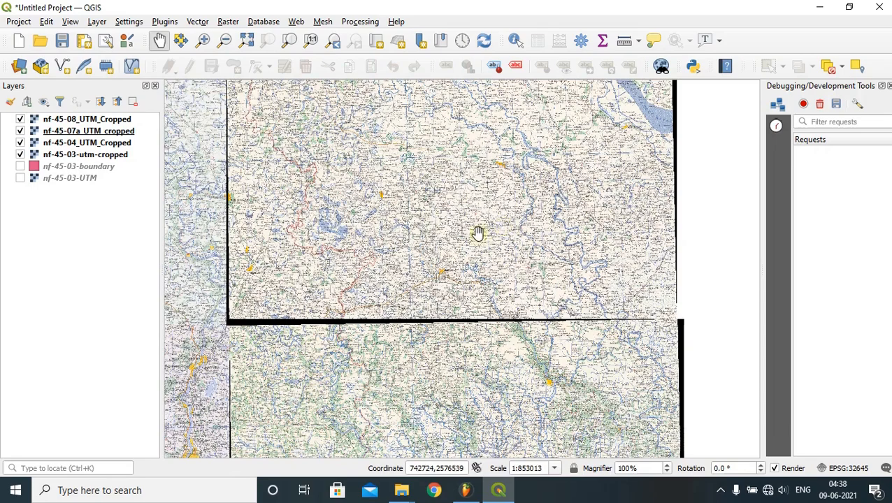
pyautogui.moveTo(495, 225); pyautogui.dragTo(417, 319)
pyautogui.scroll(4, 595, 150)
pyautogui.scroll(-5, 596, 149)
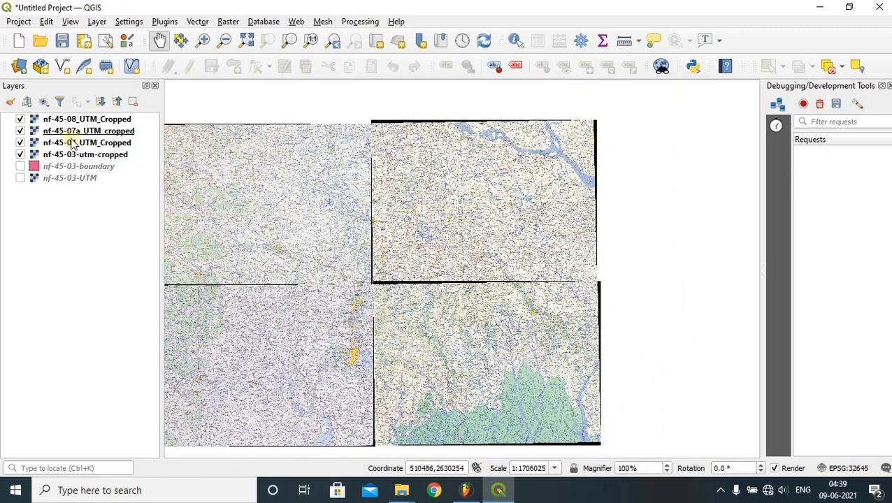
# Set the additional no data value of the nf-45-08_UTM_Cropped layer to 0 in its transparency properties and apply it
pyautogui.doubleClick(72, 133)
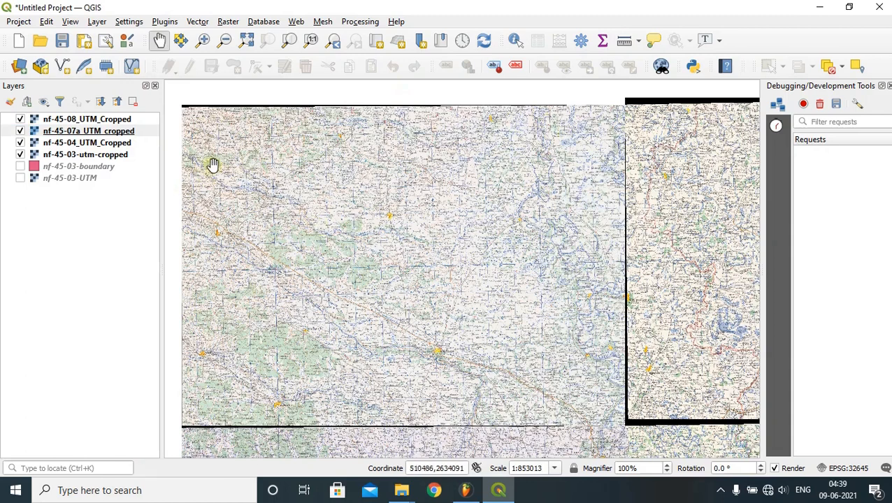
pyautogui.click(77, 120)
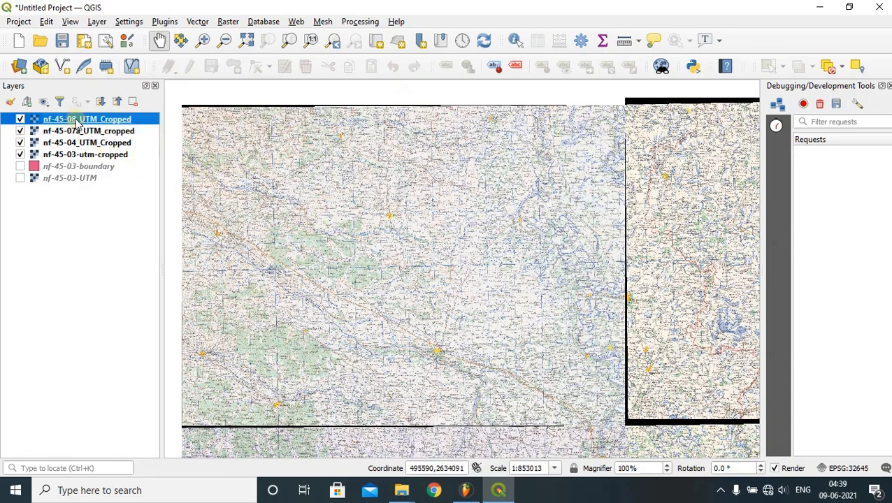
pyautogui.doubleClick(77, 120)
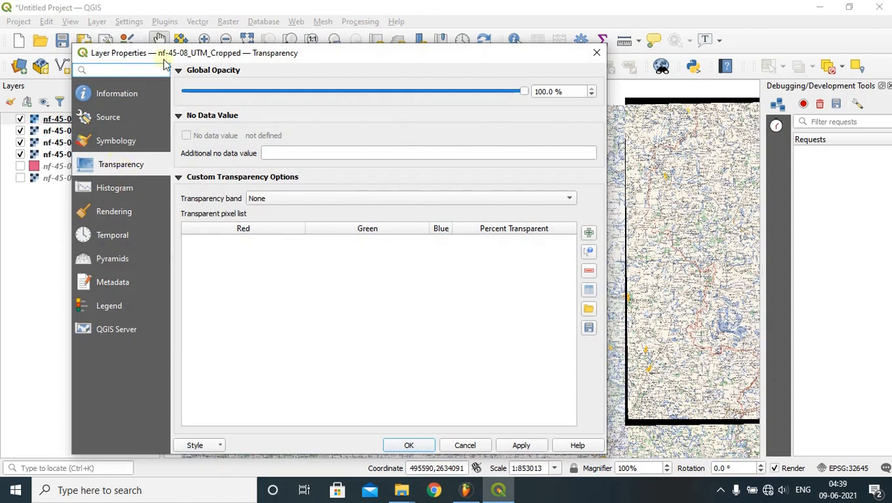
pyautogui.moveTo(168, 53); pyautogui.dragTo(354, 42)
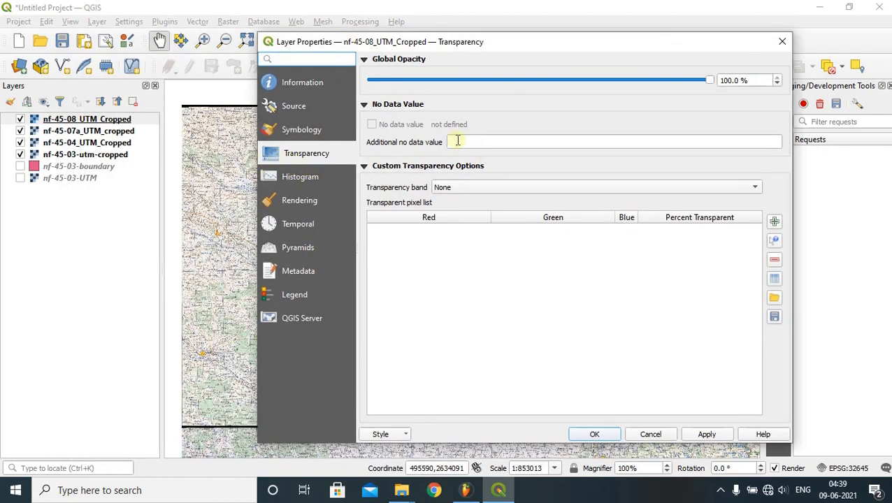
pyautogui.click(486, 142)
pyautogui.write('0')
pyautogui.click(706, 434)
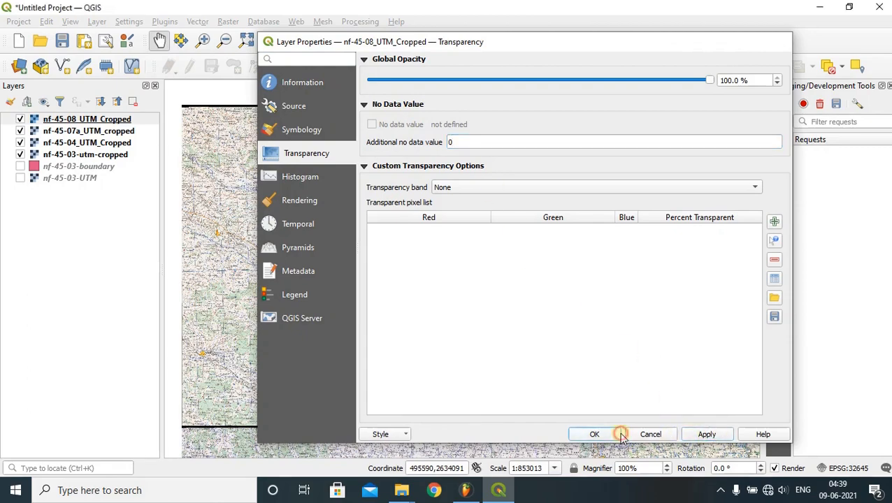
# Set the additional no data value of the nf-45-07a_UTM_cropped layer to 0 in its transparency properties and apply it
pyautogui.click(604, 435)
pyautogui.moveTo(501, 297); pyautogui.dragTo(438, 292)
pyautogui.doubleClick(62, 134)
pyautogui.click(470, 142)
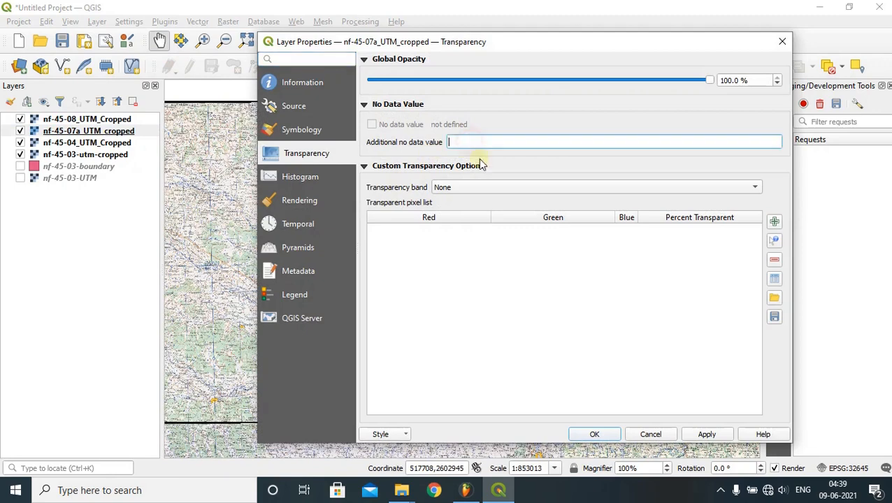
pyautogui.write('0')
pyautogui.click(706, 434)
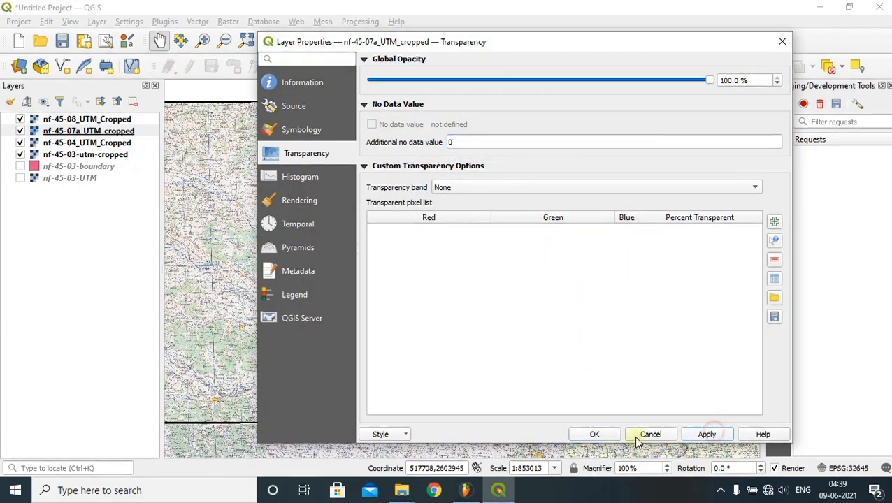
pyautogui.press('Return')
# Set the additional no data value of the nf-45-04_UTM_Cropped layer to 0 in its transparency properties and apply it
pyautogui.scroll(-3, 453, 175)
pyautogui.scroll(2, 453, 175)
pyautogui.moveTo(492, 225); pyautogui.dragTo(423, 352)
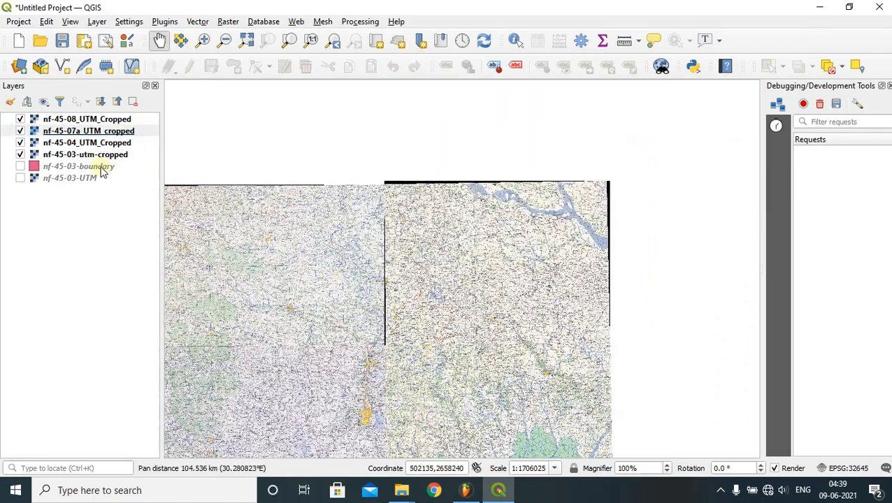
pyautogui.doubleClick(88, 143)
pyautogui.click(492, 143)
pyautogui.write('0')
pyautogui.click(708, 439)
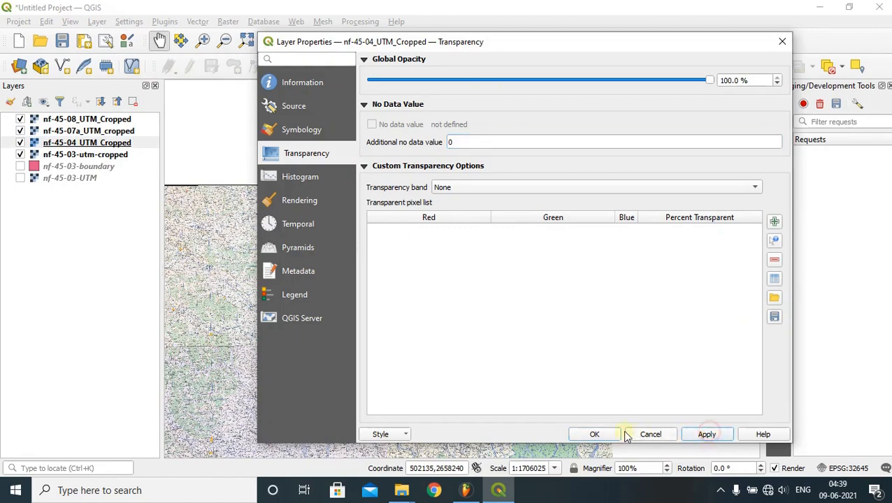
pyautogui.click(602, 434)
# Set the additional no data value of the nf-45-03-utm-cropped layer to 0 in its transparency properties and apply it
pyautogui.moveTo(497, 332); pyautogui.dragTo(687, 146)
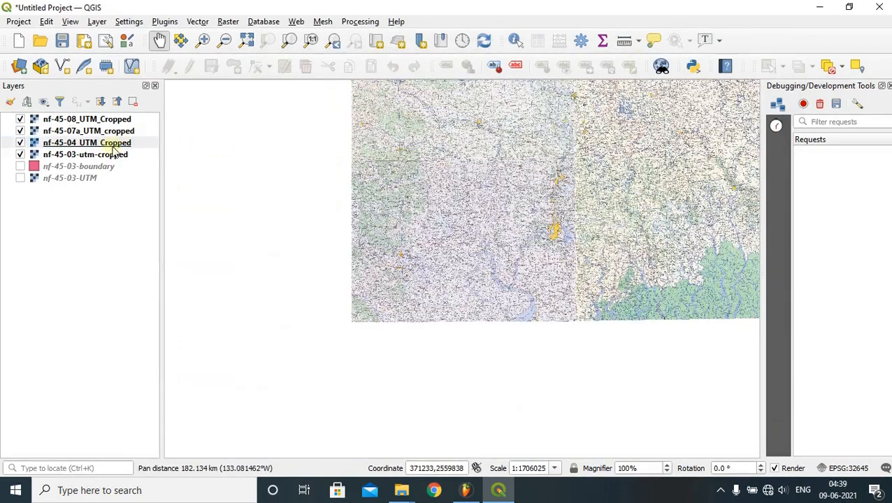
pyautogui.doubleClick(98, 154)
pyautogui.click(470, 142)
pyautogui.write('0')
pyautogui.click(724, 435)
pyautogui.click(612, 435)
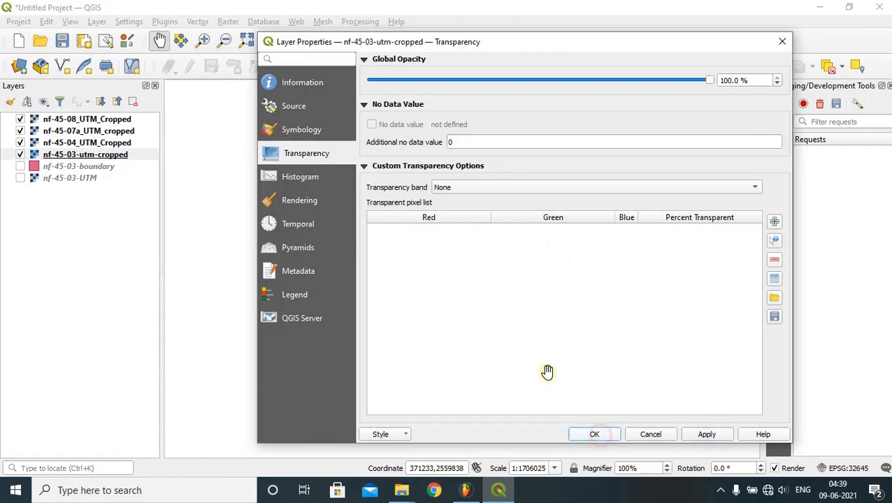
# Examine the north-south seam near Santipur up close, hiding and showing the nf-45-03-utm-cropped layer to compare the sheet edges
pyautogui.moveTo(503, 289); pyautogui.dragTo(424, 371)
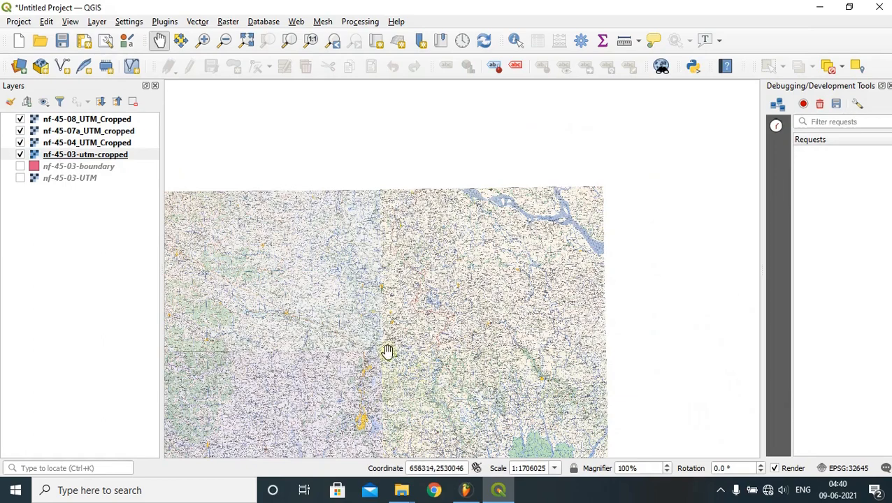
pyautogui.scroll(5, 384, 342)
pyautogui.moveTo(333, 137); pyautogui.dragTo(418, 430)
pyautogui.moveTo(475, 175); pyautogui.dragTo(531, 460)
pyautogui.moveTo(492, 213); pyautogui.dragTo(509, 446)
pyautogui.moveTo(532, 223); pyautogui.dragTo(503, 436)
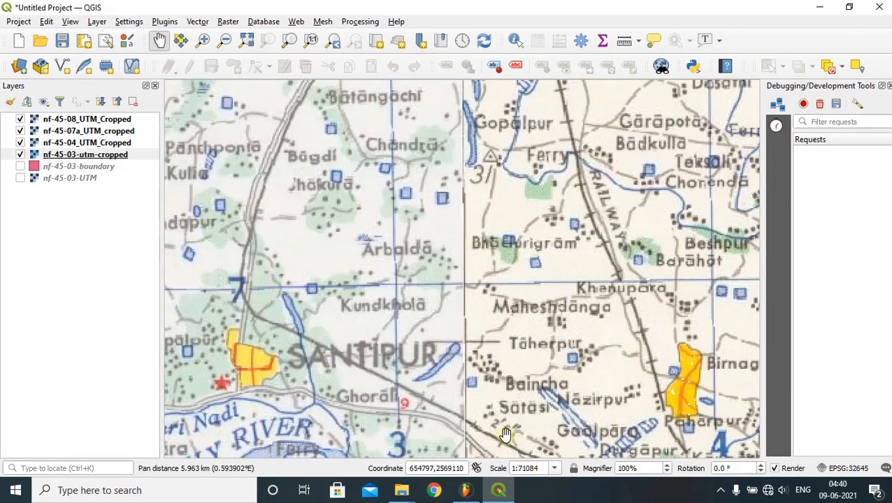
pyautogui.scroll(2, 463, 423)
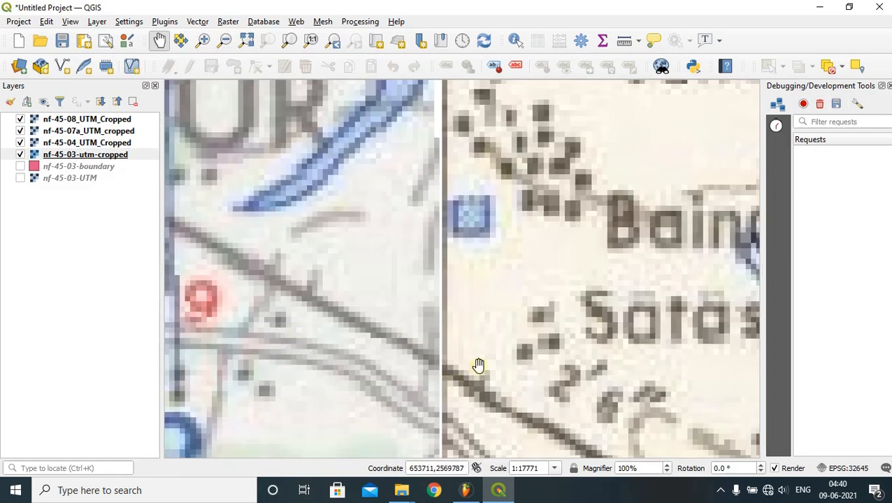
pyautogui.click(20, 154)
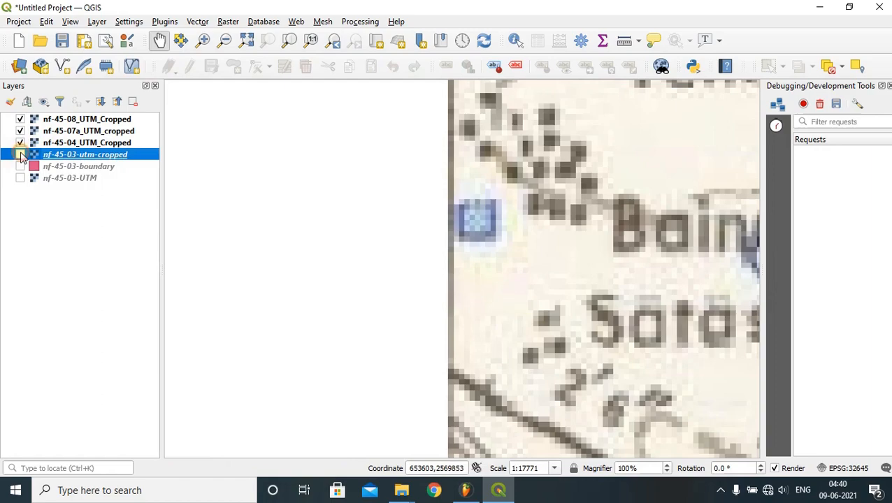
pyautogui.click(20, 154)
# Examine how the two northern sheets join at the northern map edge near the Bhairab River, and view the whole mosaic
pyautogui.scroll(-4, 402, 214)
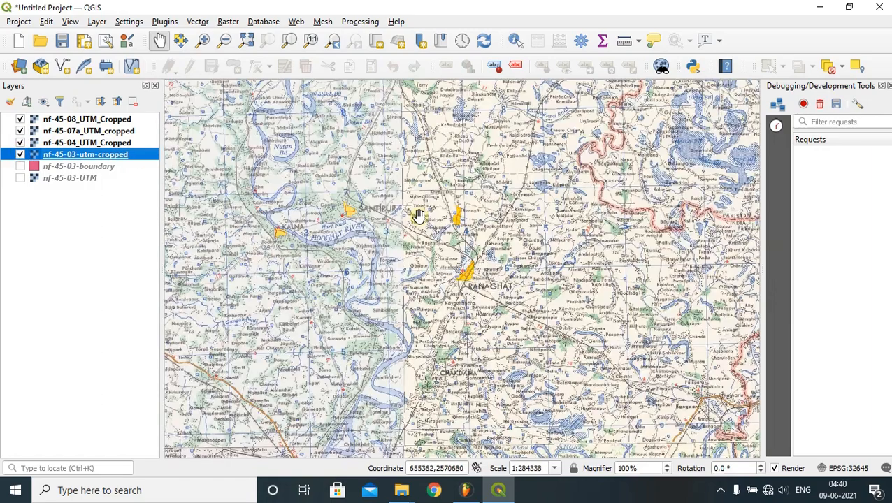
pyautogui.scroll(-2, 418, 216)
pyautogui.moveTo(417, 158); pyautogui.dragTo(407, 247)
pyautogui.scroll(3, 412, 242)
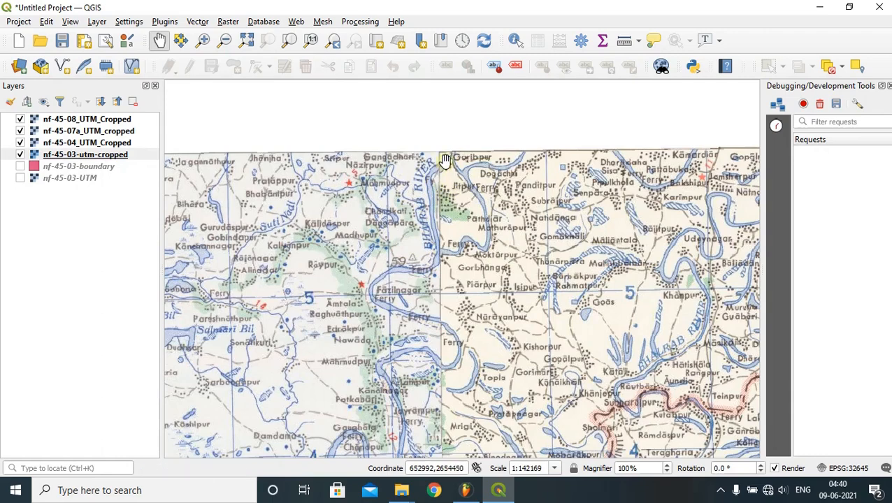
pyautogui.scroll(2, 445, 161)
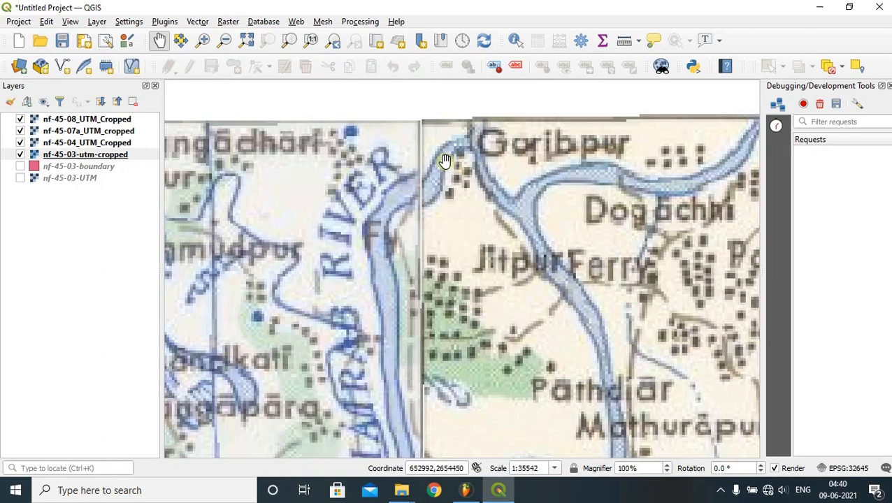
pyautogui.scroll(-2, 445, 164)
pyautogui.scroll(-2, 509, 276)
pyautogui.moveTo(522, 335); pyautogui.dragTo(455, 91)
pyautogui.scroll(-2, 468, 167)
pyautogui.scroll(1, 469, 168)
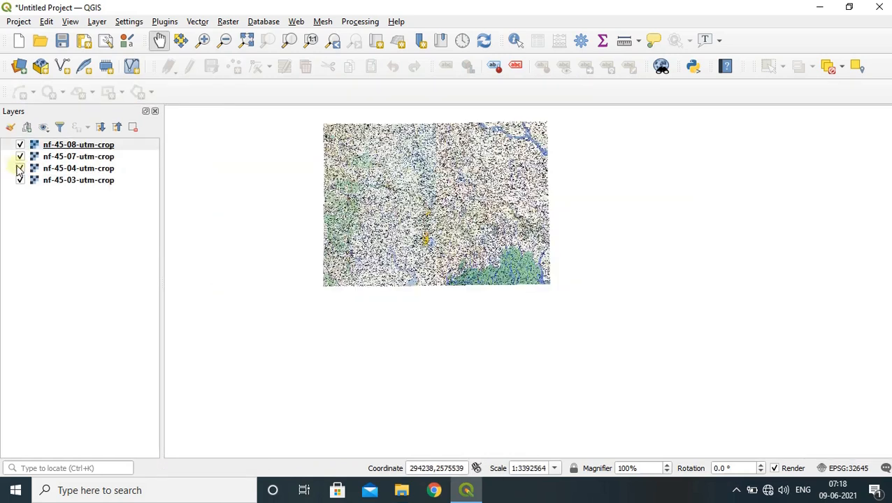
# Hide and show the nf-45-04-utm-crop and nf-45-03-utm-crop layers to check which part of the mosaic each covers
pyautogui.click(20, 168)
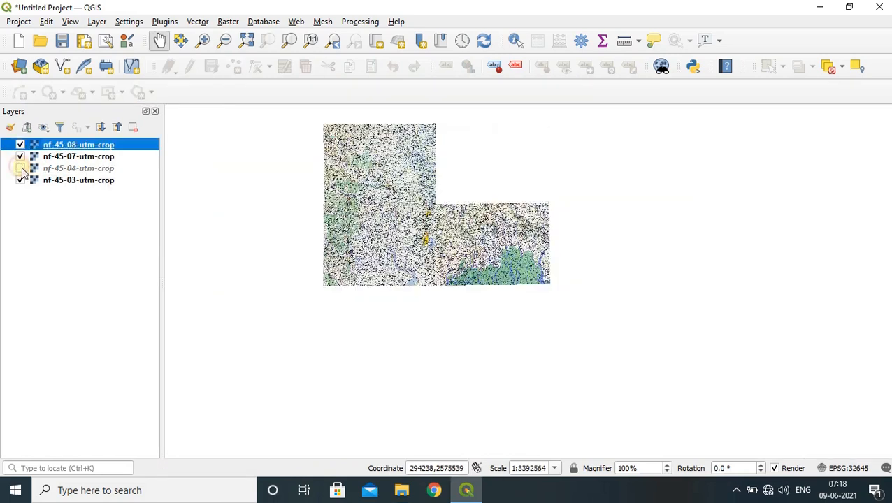
pyautogui.click(20, 168)
pyautogui.click(20, 181)
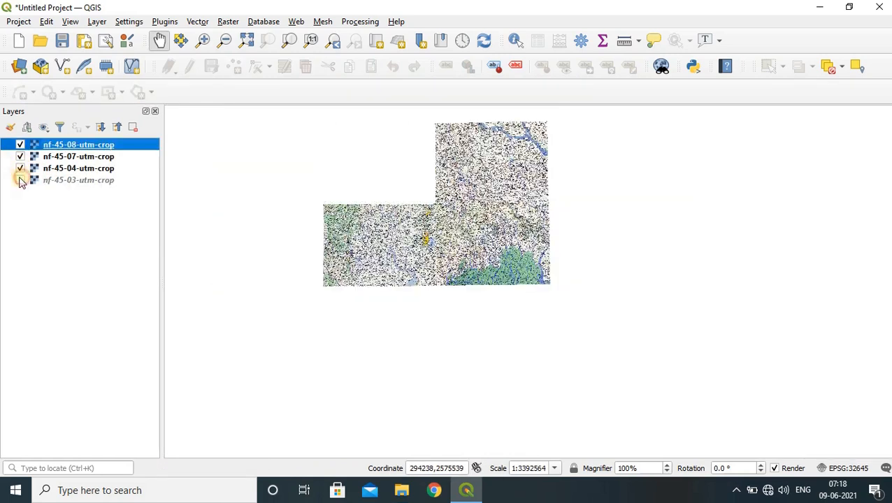
pyautogui.doubleClick(20, 157)
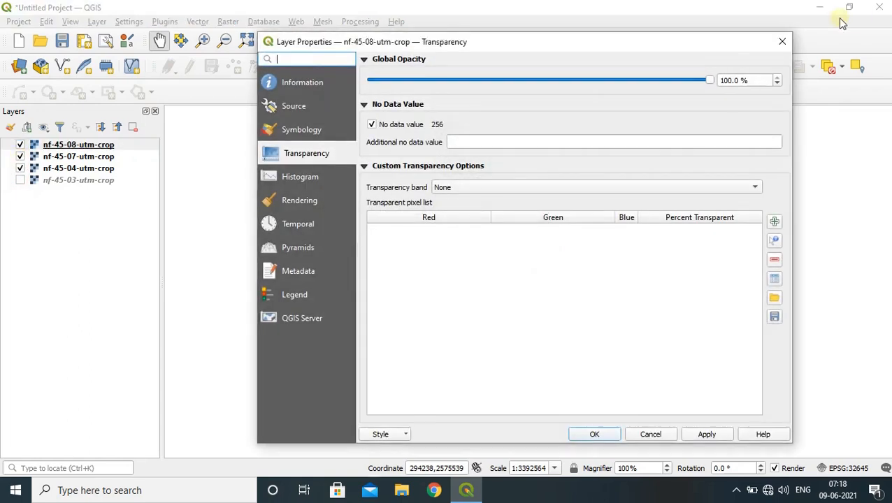
pyautogui.click(779, 43)
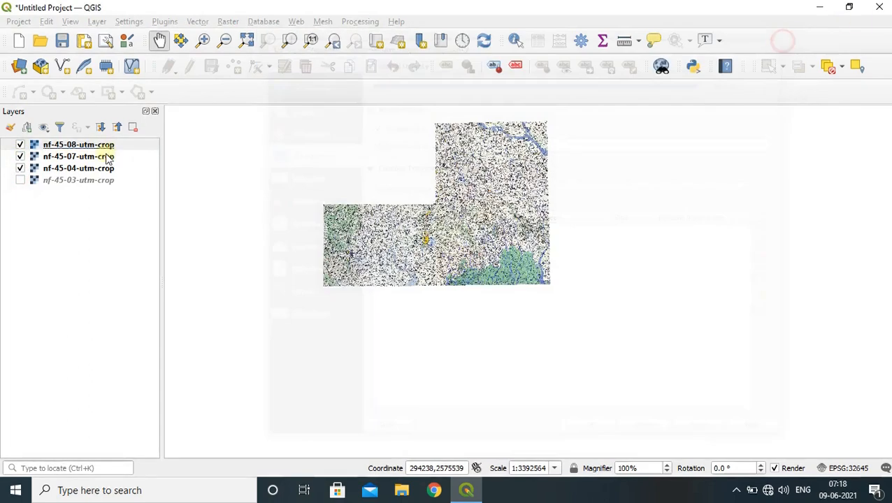
pyautogui.click(20, 180)
# Start the raster Merge tool with all four nf-45 utm-crop layers as its input layers
pyautogui.click(228, 22)
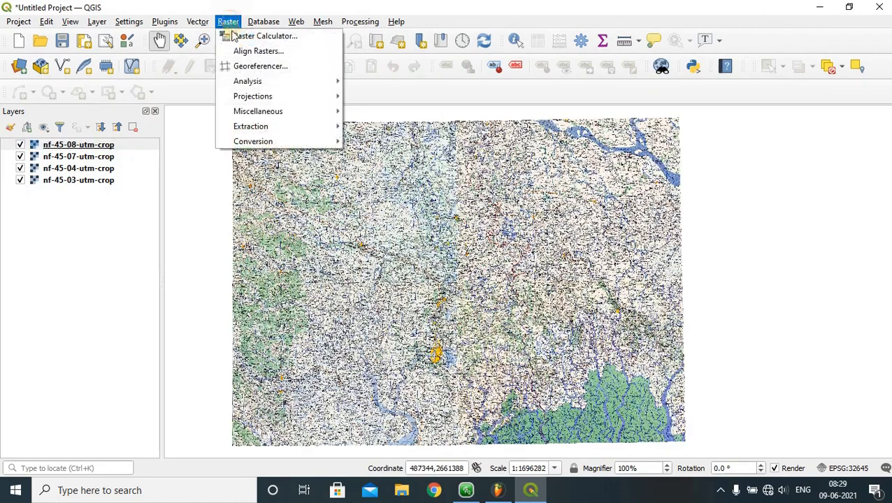
pyautogui.moveTo(258, 114)
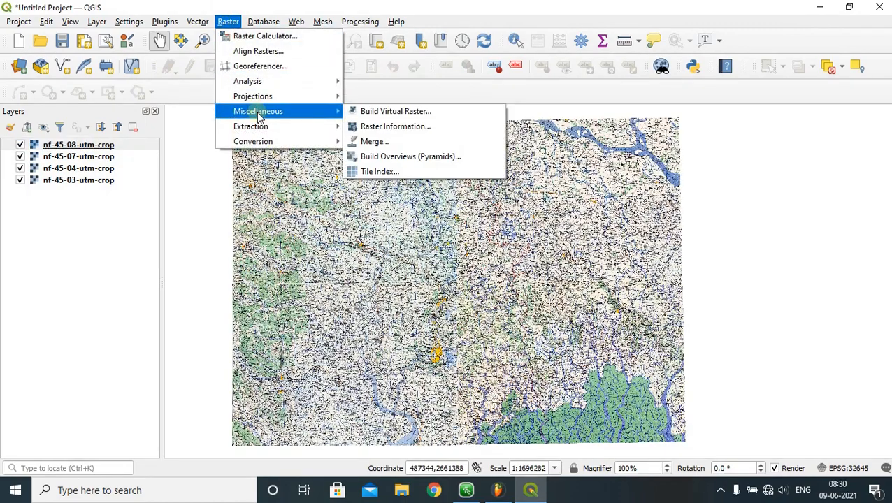
pyautogui.click(372, 141)
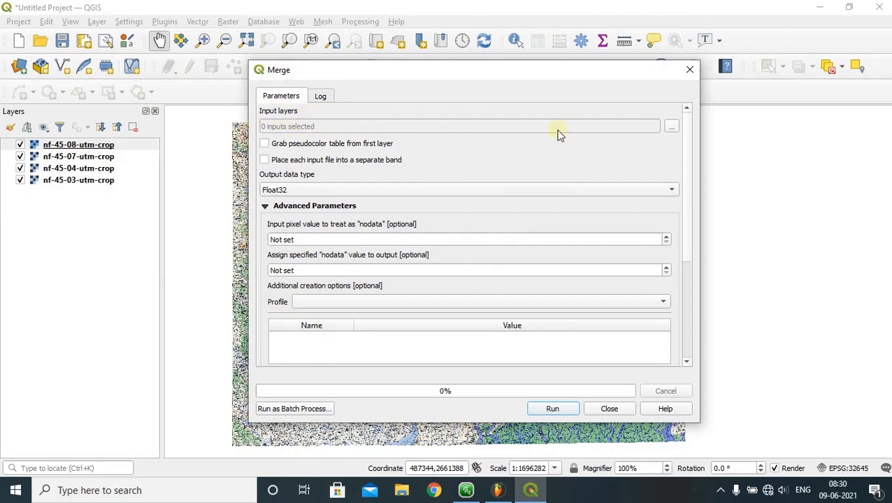
pyautogui.click(672, 127)
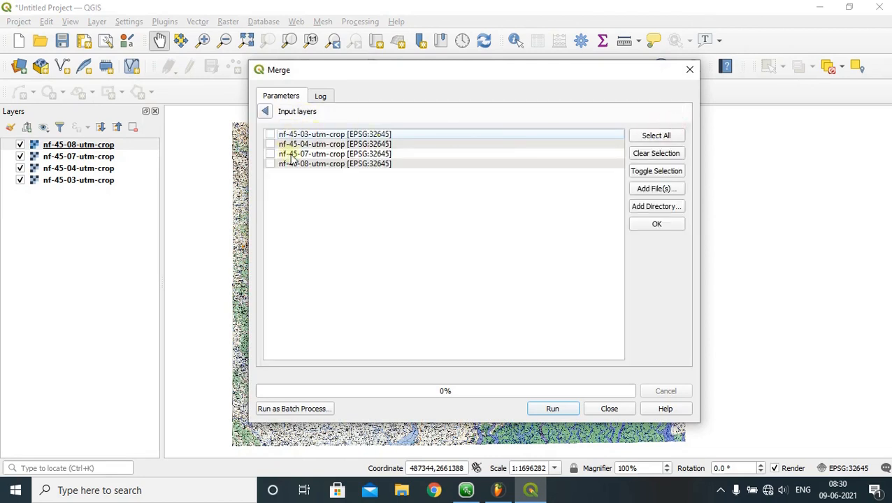
pyautogui.click(651, 138)
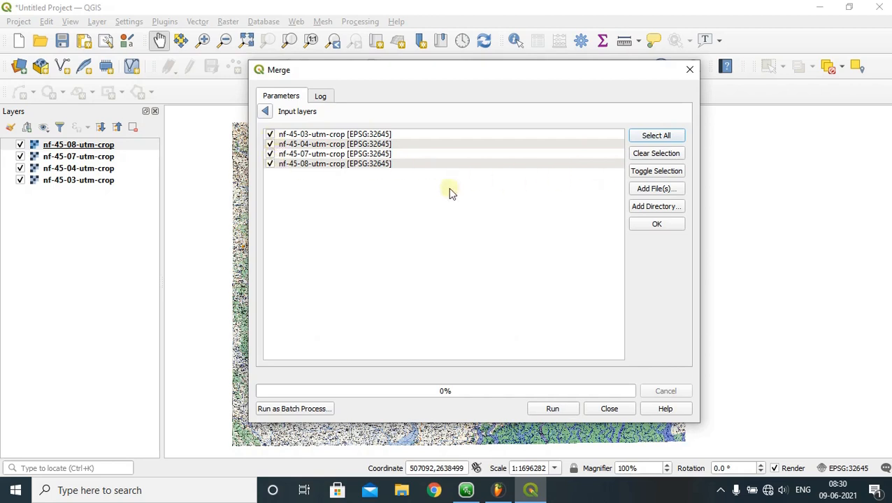
pyautogui.click(664, 225)
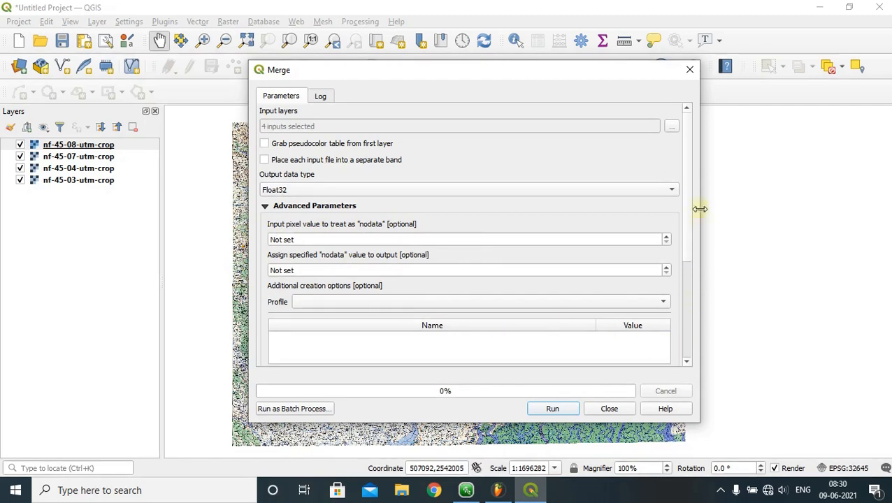
# Save the merged output as the TIF file merge_toposheet in the Topographical Map Cropped folder and run the merge
pyautogui.moveTo(689, 207); pyautogui.dragTo(692, 325)
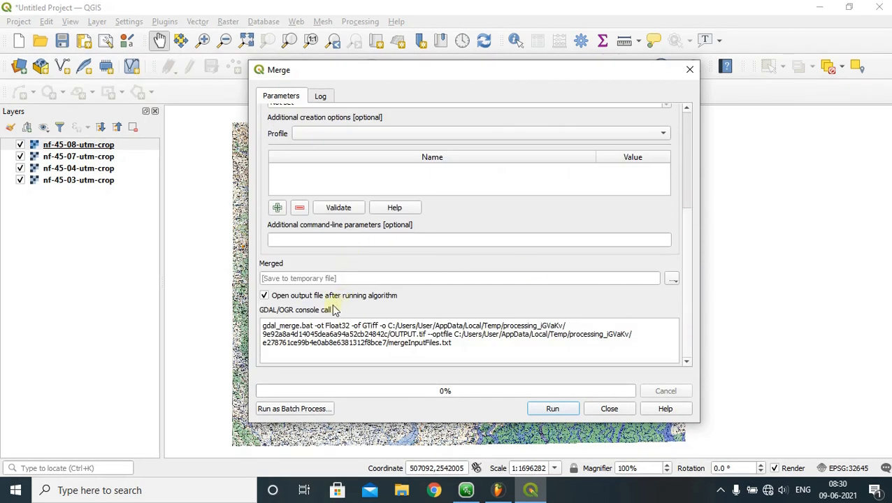
pyautogui.click(673, 279)
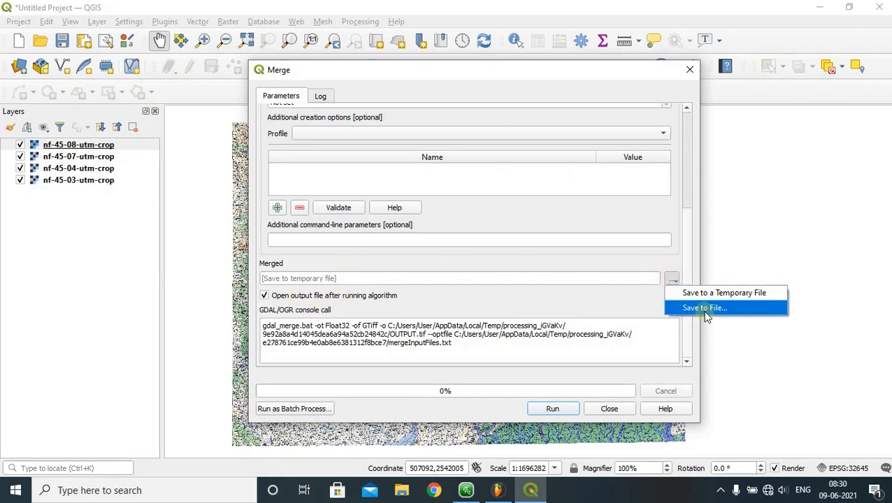
pyautogui.click(704, 308)
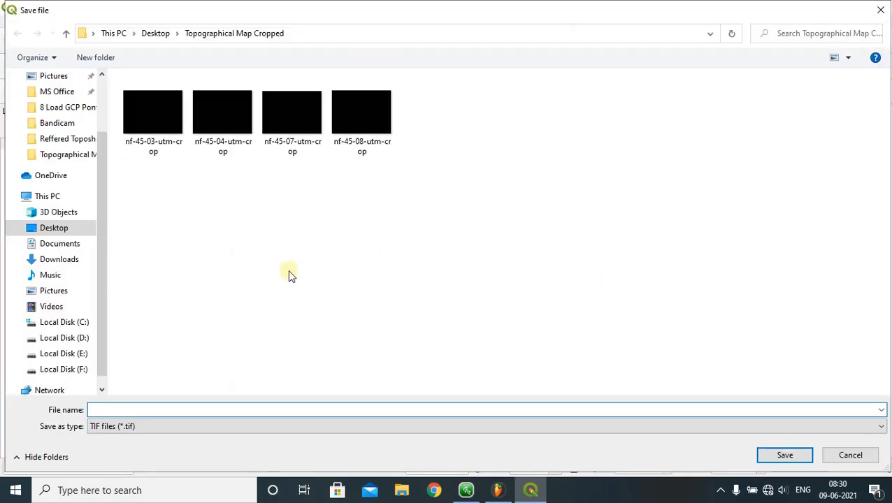
pyautogui.write('merge')
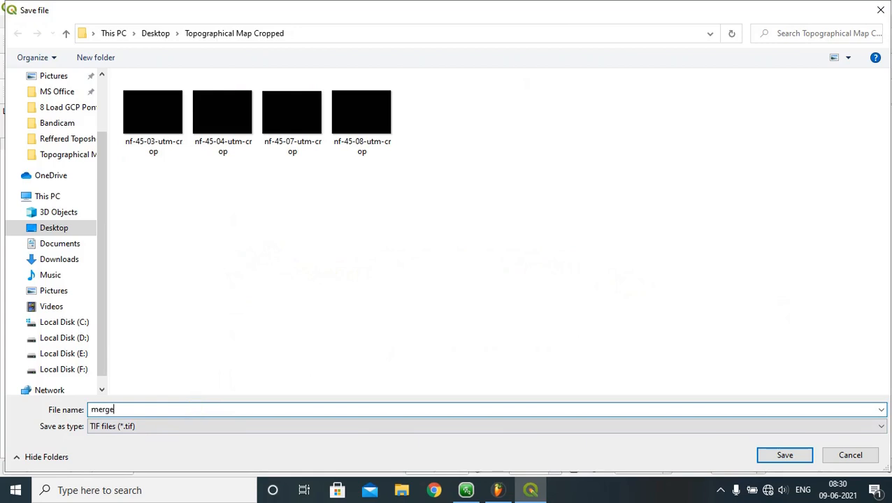
pyautogui.write('_toposheet')
pyautogui.click(783, 456)
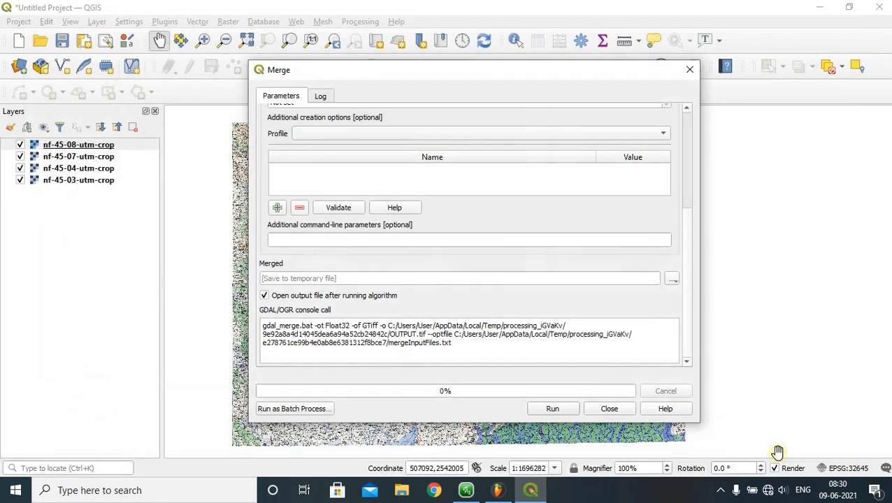
pyautogui.click(554, 411)
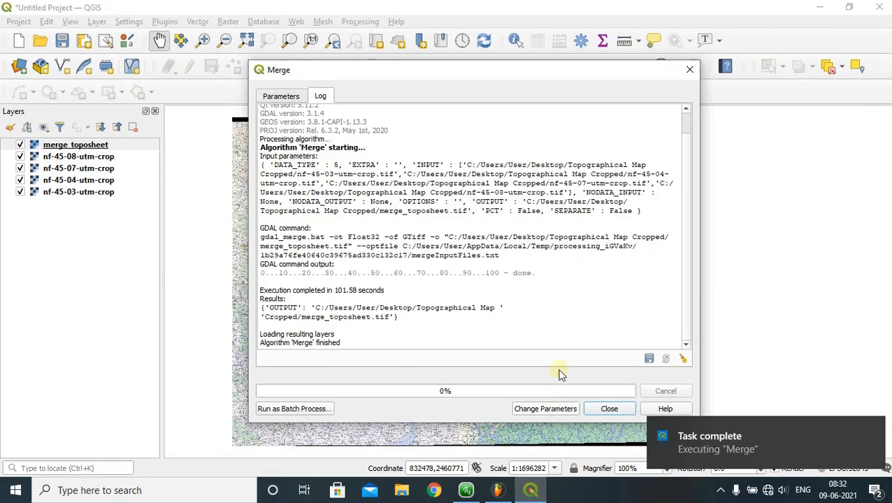
pyautogui.click(615, 411)
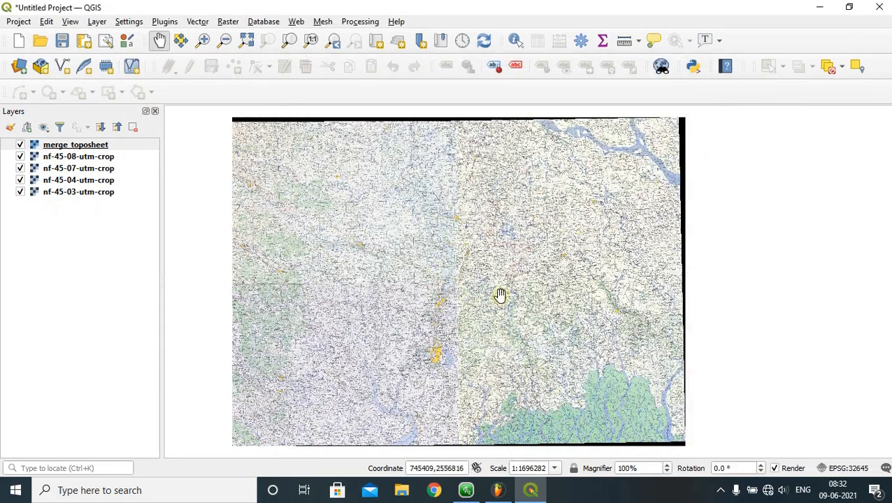
# Hide the four nf-45 utm-crop source layers so that only merge_toposheet is displayed
pyautogui.click(20, 156)
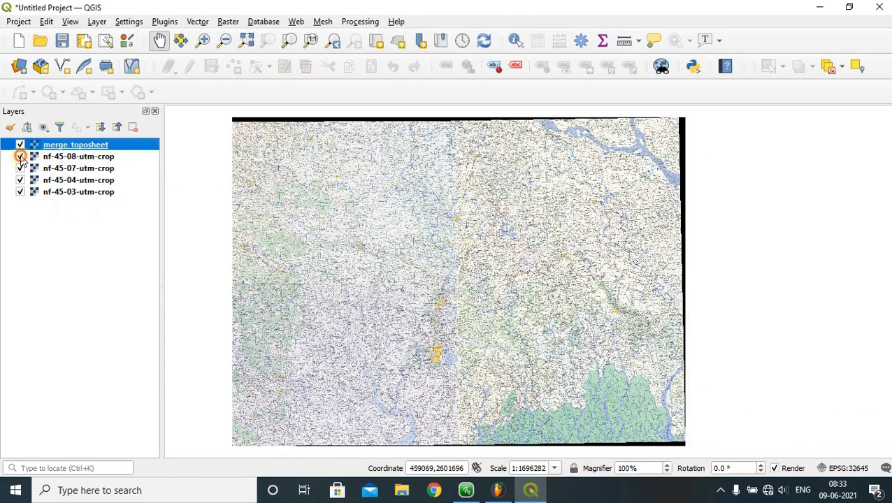
pyautogui.click(19, 169)
pyautogui.click(19, 180)
pyautogui.click(20, 193)
# Examine the outer edges of the merge_toposheet raster for a black border
pyautogui.scroll(-3, 385, 171)
pyautogui.scroll(5, 386, 171)
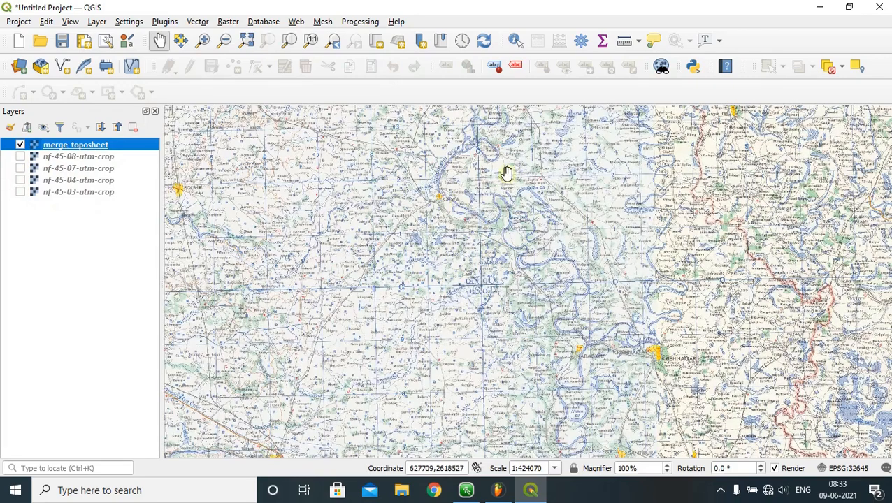
pyautogui.moveTo(505, 176); pyautogui.dragTo(533, 360)
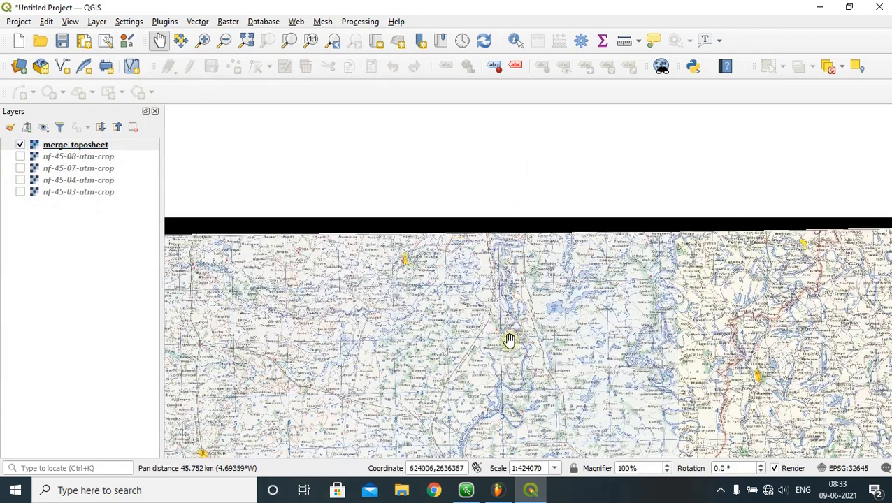
pyautogui.scroll(-2, 509, 340)
pyautogui.moveTo(587, 339); pyautogui.dragTo(524, 162)
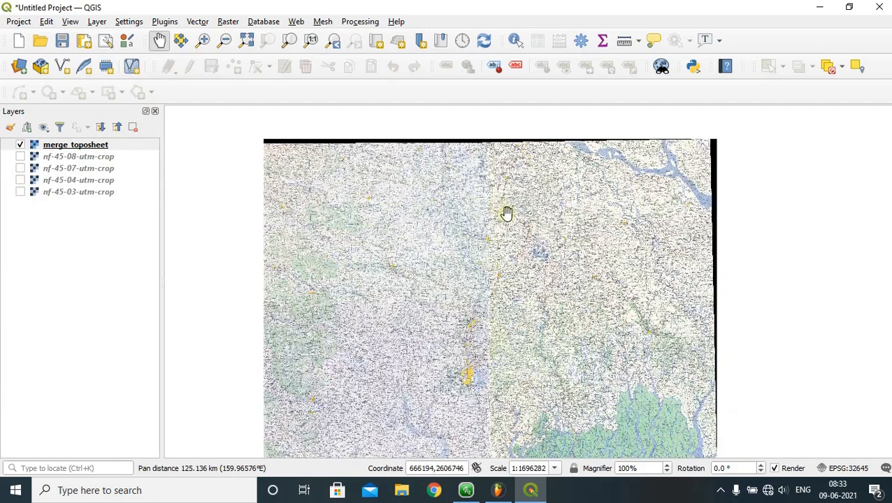
# Examine the north-south seam inside merge_toposheet from the northern edge near the Bhairab River southward, and view the whole raster
pyautogui.scroll(3, 489, 170)
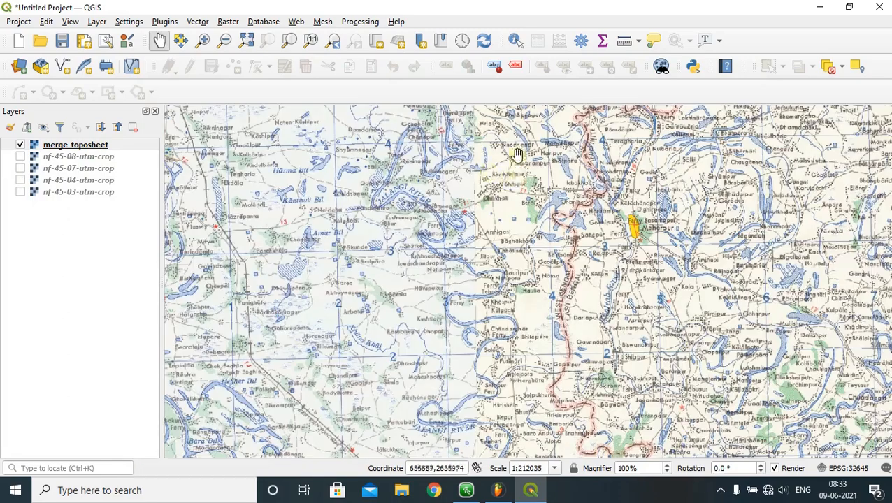
pyautogui.moveTo(514, 153); pyautogui.dragTo(542, 317)
pyautogui.scroll(2, 523, 277)
pyautogui.moveTo(562, 202); pyautogui.dragTo(562, 289)
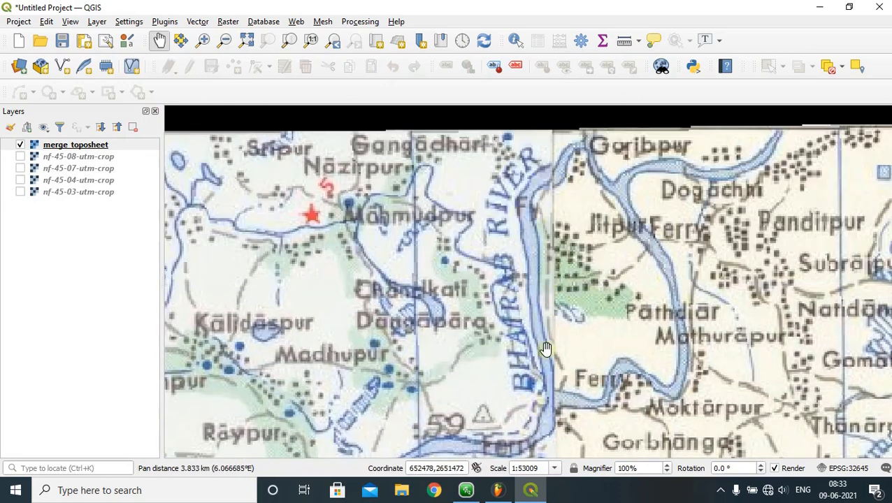
pyautogui.moveTo(544, 348); pyautogui.dragTo(517, 134)
pyautogui.moveTo(536, 310); pyautogui.dragTo(536, 101)
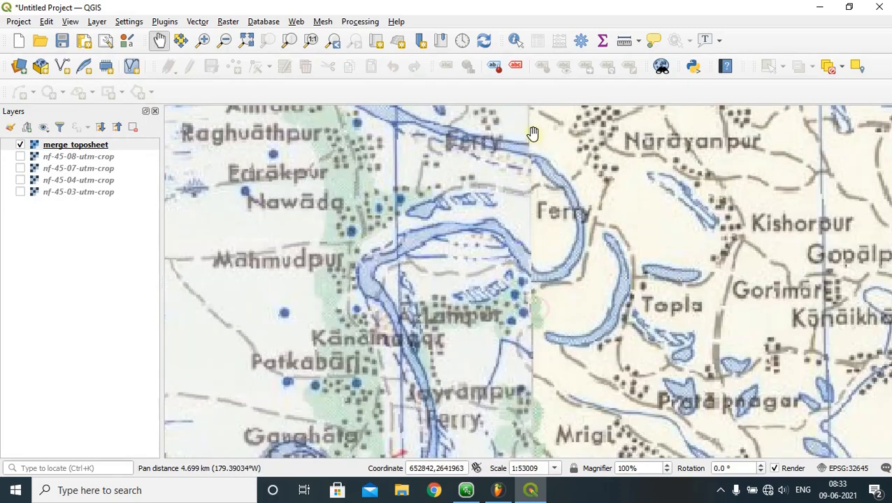
pyautogui.scroll(-1, 521, 238)
pyautogui.scroll(-3, 524, 269)
pyautogui.moveTo(524, 269); pyautogui.dragTo(516, 160)
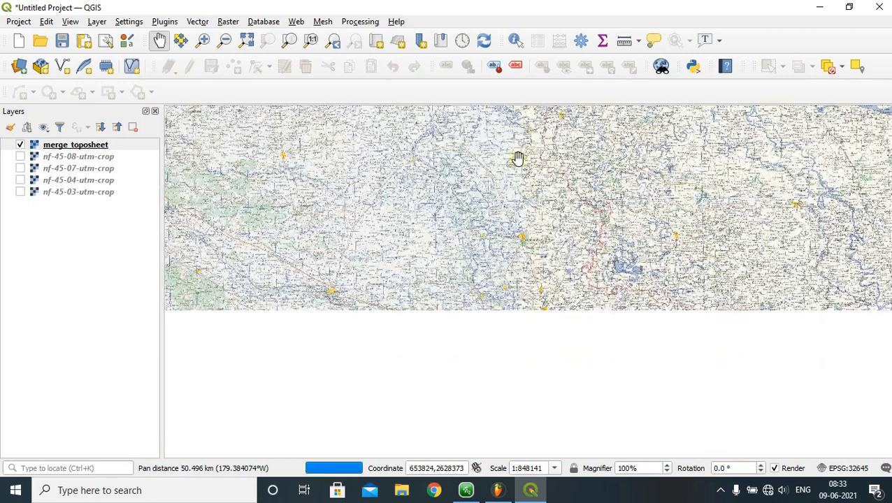
pyautogui.scroll(-1, 512, 205)
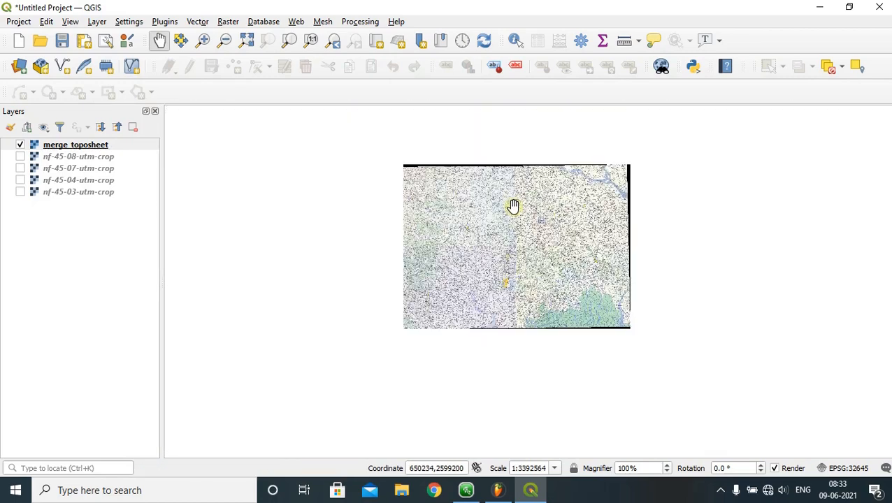